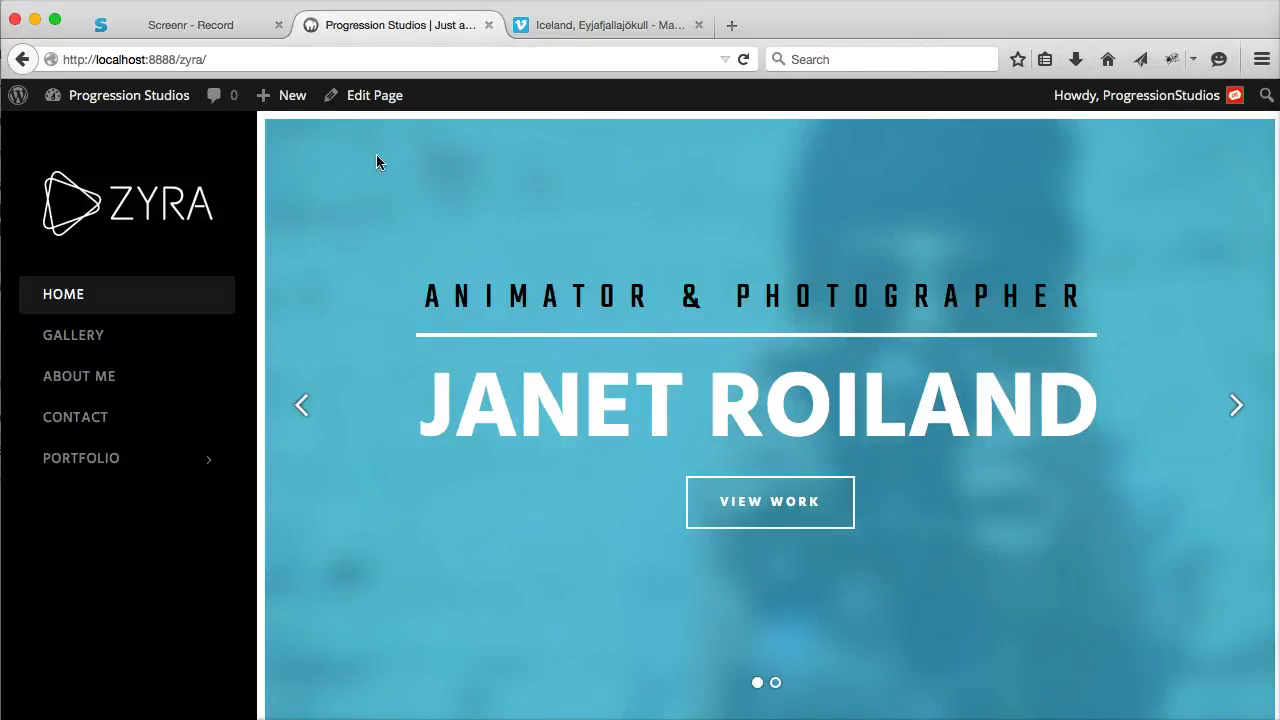
# Open the site's admin dashboard and start a new gallery post.
pyautogui.click(174, 96)
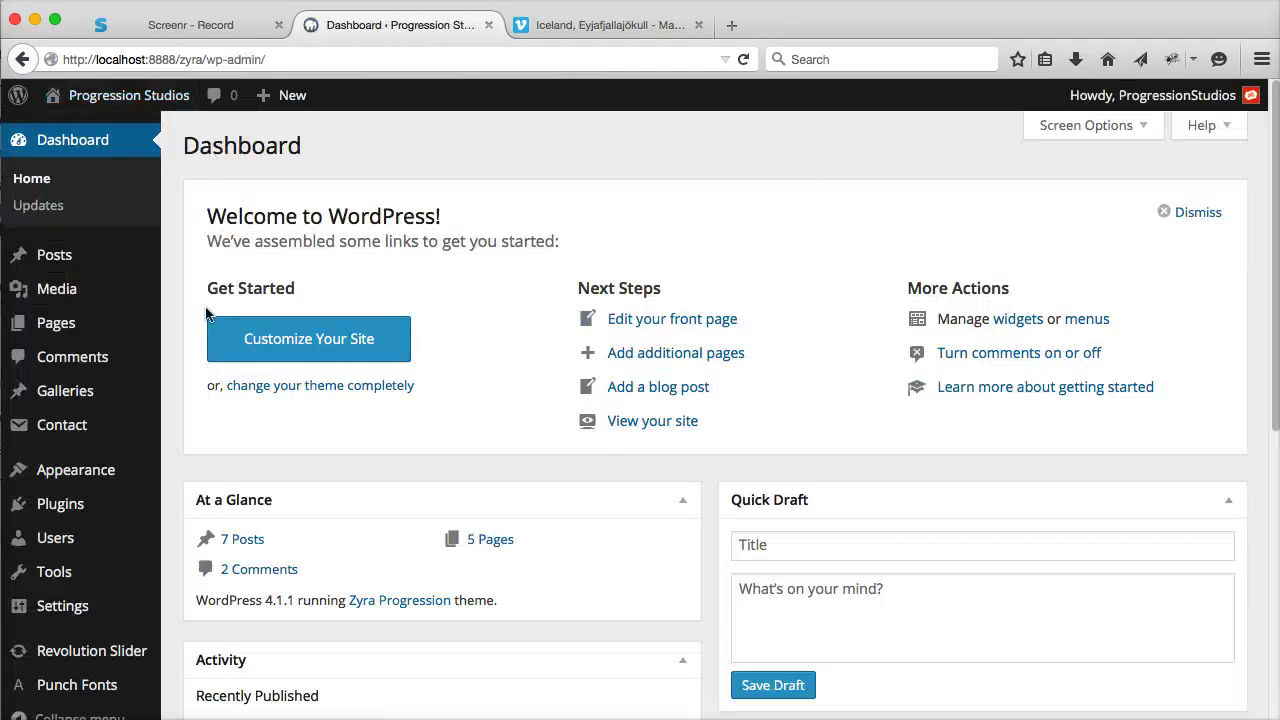
pyautogui.moveTo(89, 405)
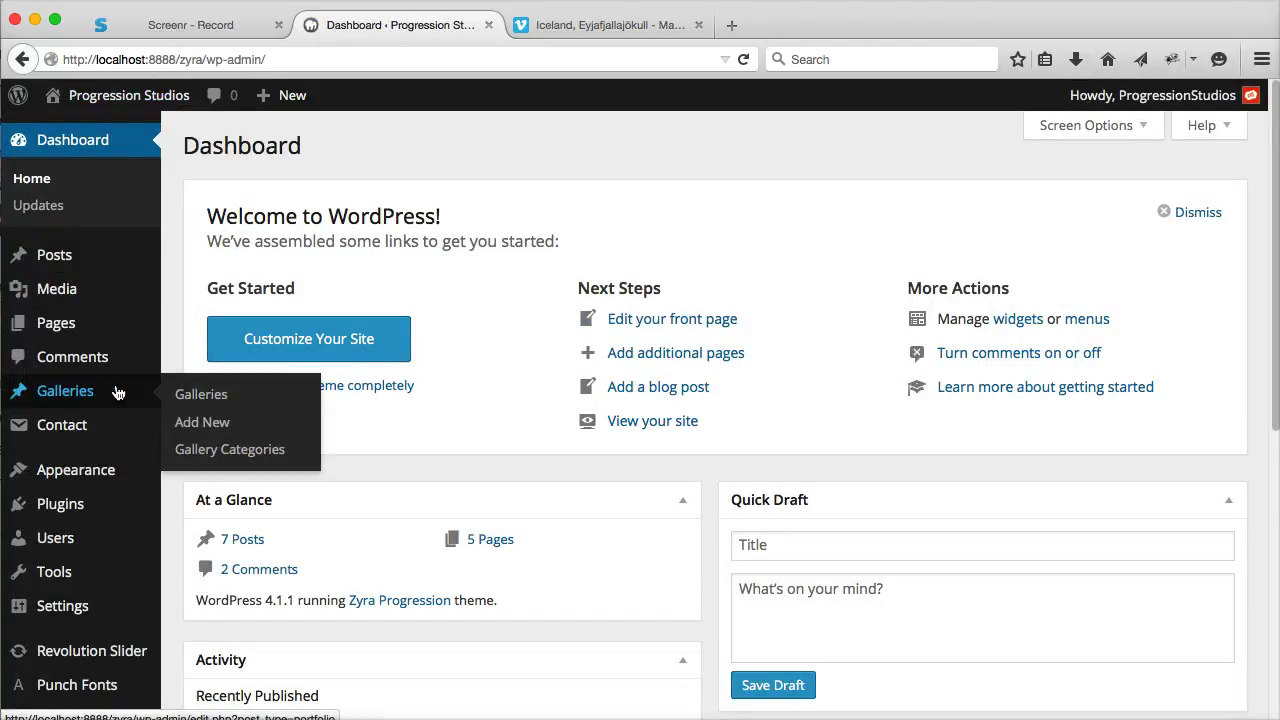
pyautogui.click(222, 428)
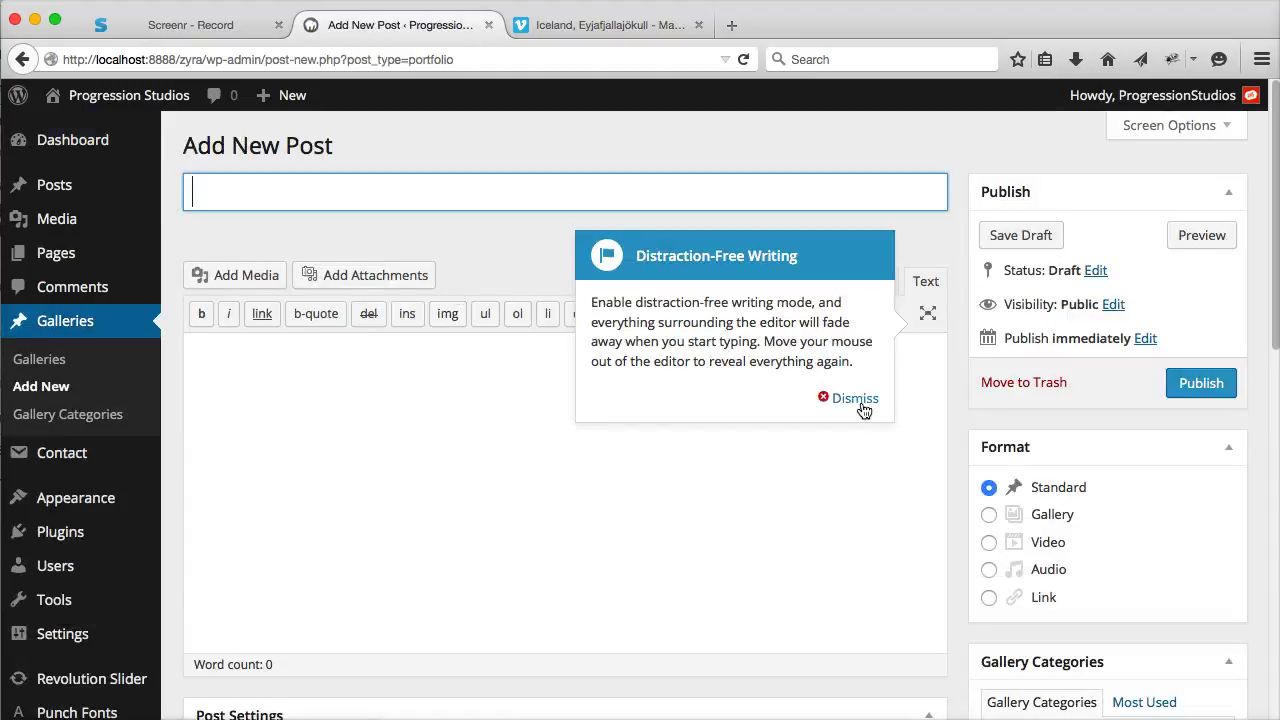
# Dismiss the distraction-free writing tip and title the post "Default Example Gallery".
pyautogui.click(855, 398)
pyautogui.click(395, 197)
pyautogui.write('Default')
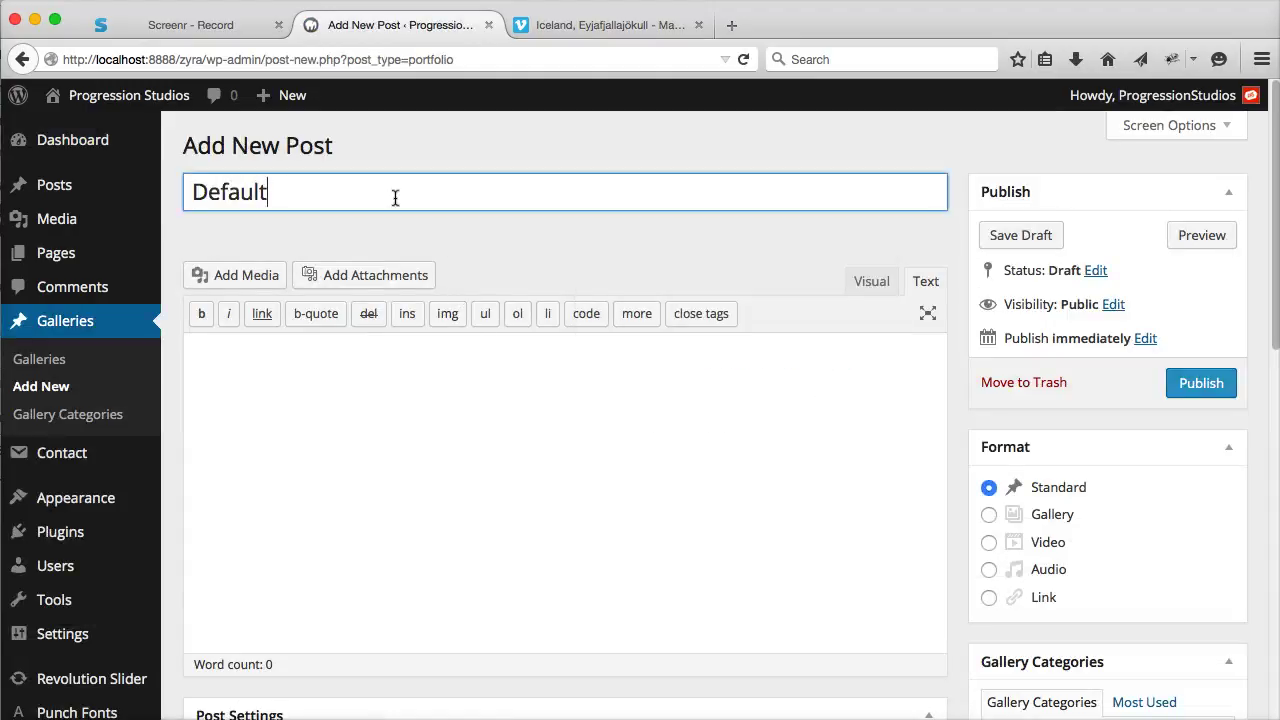
pyautogui.write(' Example Galle')
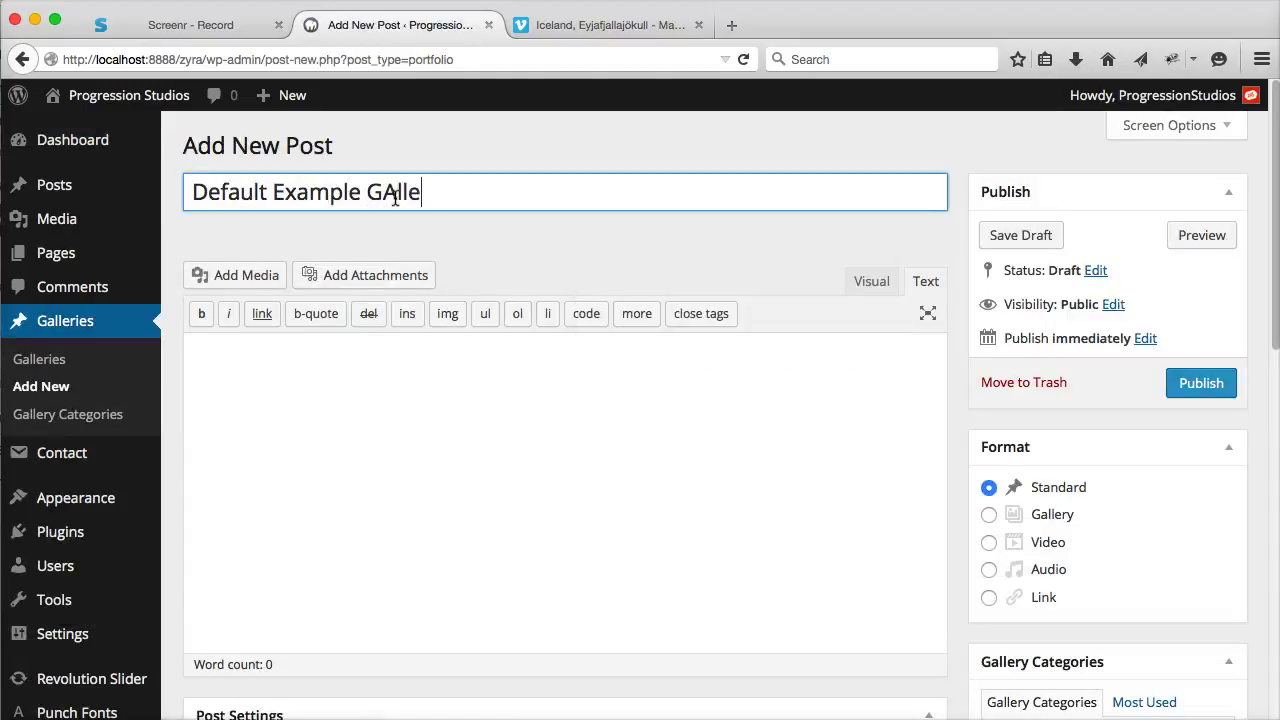
pyautogui.write('ry')
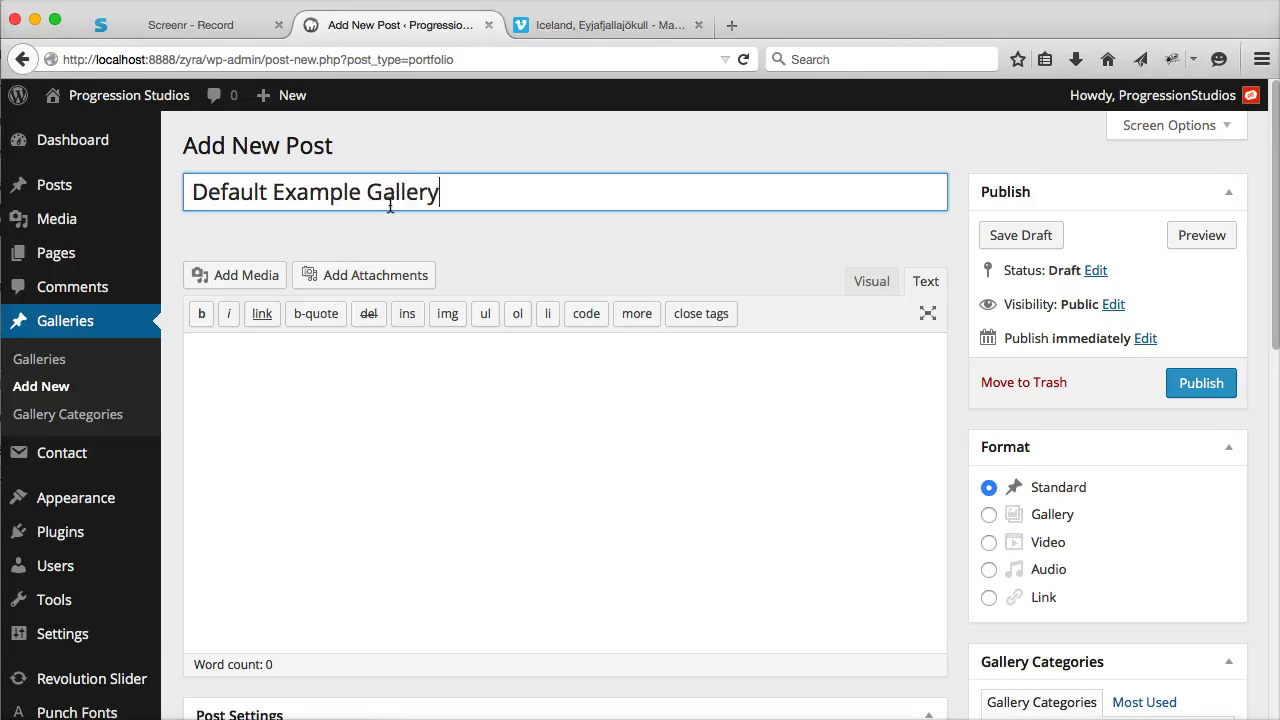
# Enter "Add some content..." as the body text in the visual editor and publish the gallery post.
pyautogui.click(871, 281)
pyautogui.click(488, 442)
pyautogui.write('A')
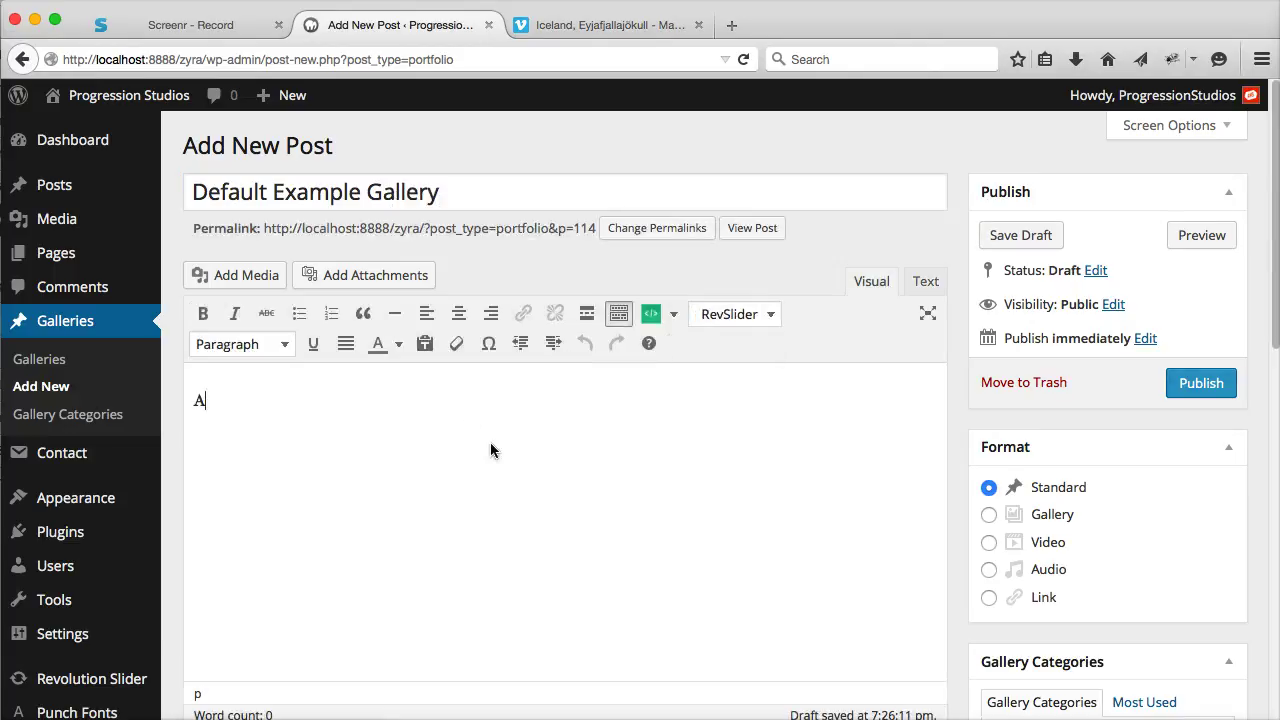
pyautogui.write('dd some content...')
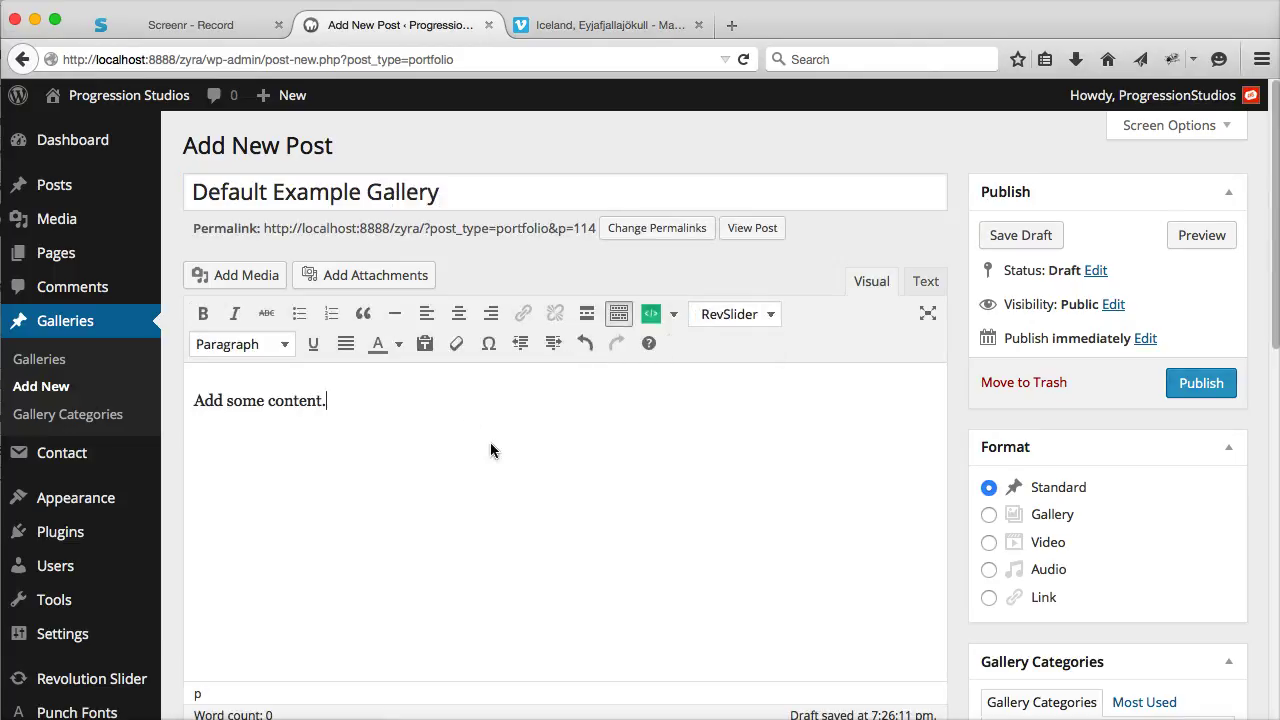
pyautogui.click(1212, 386)
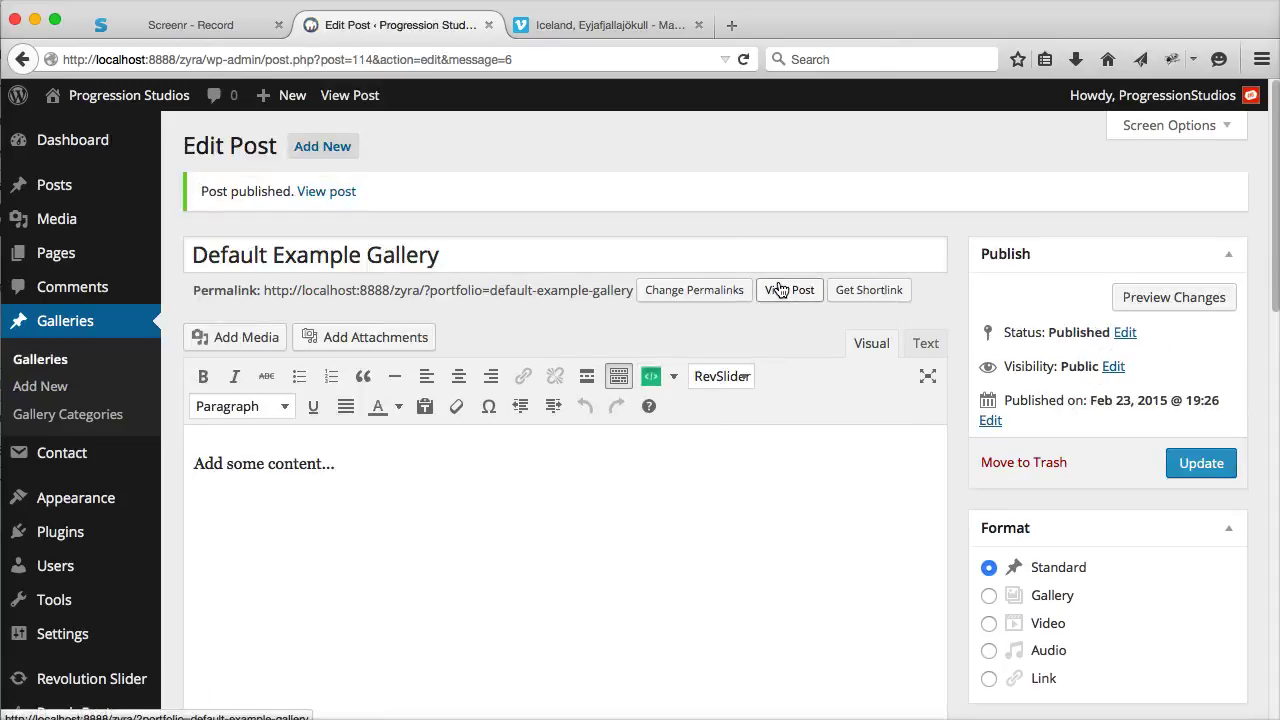
# View the published post in a new tab and examine its title and body text.
pyautogui.rightClick(786, 294)
pyautogui.click(835, 311)
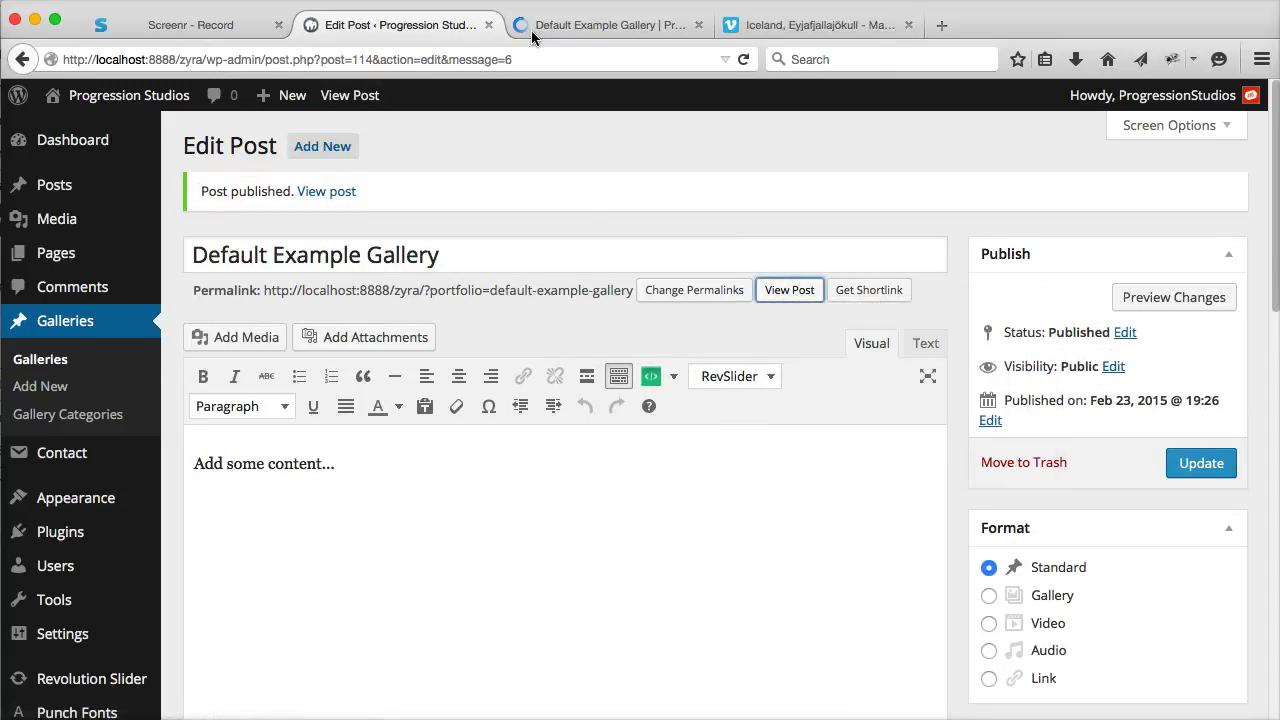
pyautogui.click(586, 24)
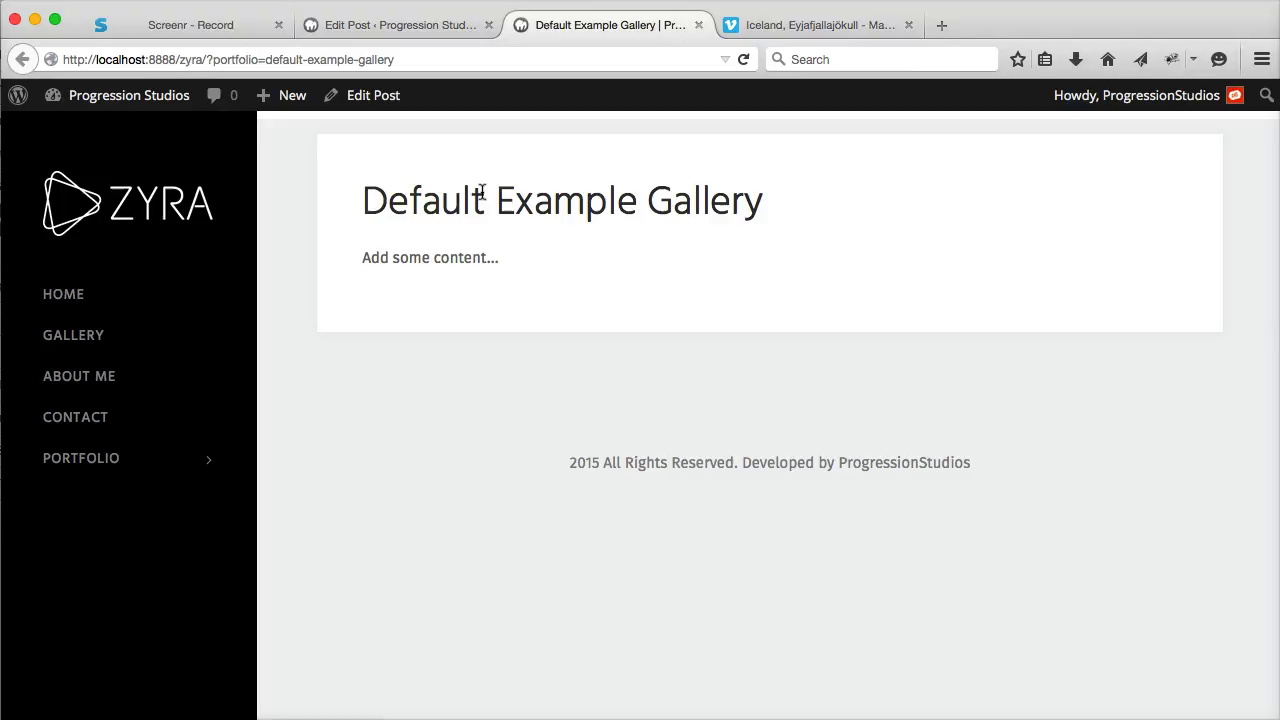
pyautogui.moveTo(364, 200); pyautogui.dragTo(764, 203)
pyautogui.moveTo(550, 262); pyautogui.dragTo(400, 258)
pyautogui.moveTo(365, 200); pyautogui.dragTo(805, 207)
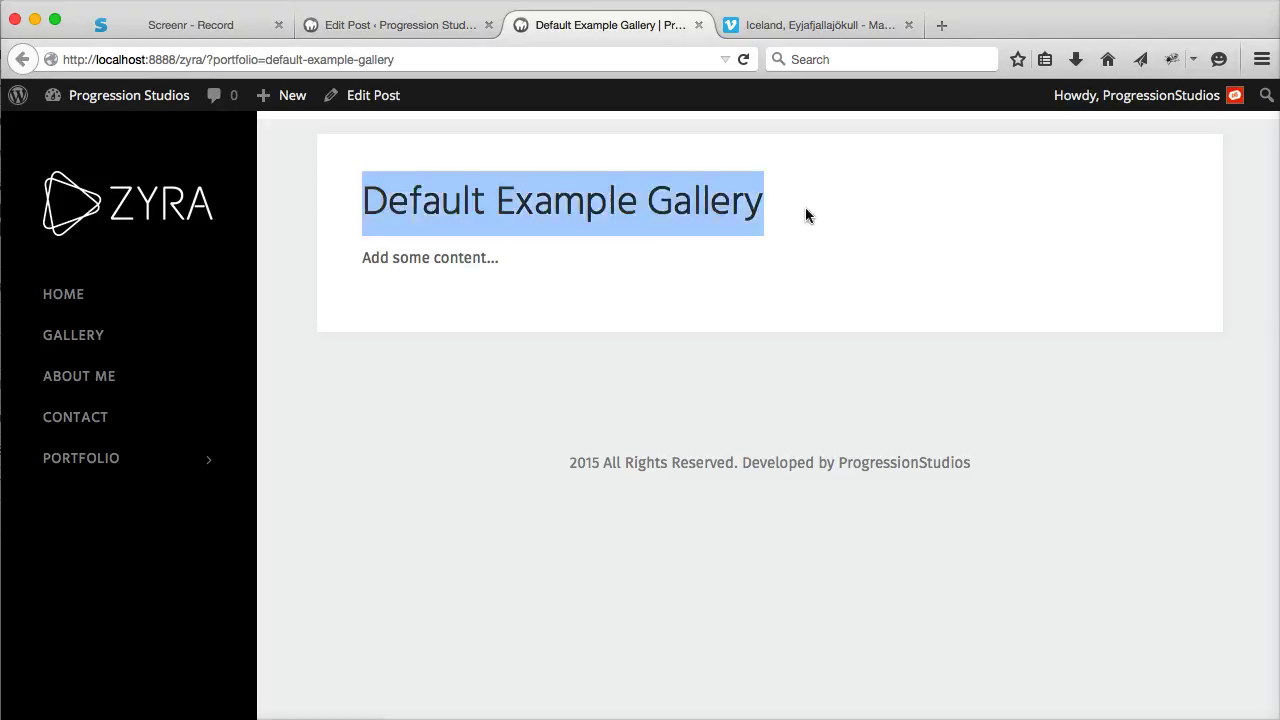
pyautogui.moveTo(545, 263); pyautogui.dragTo(360, 260)
pyautogui.click(360, 261)
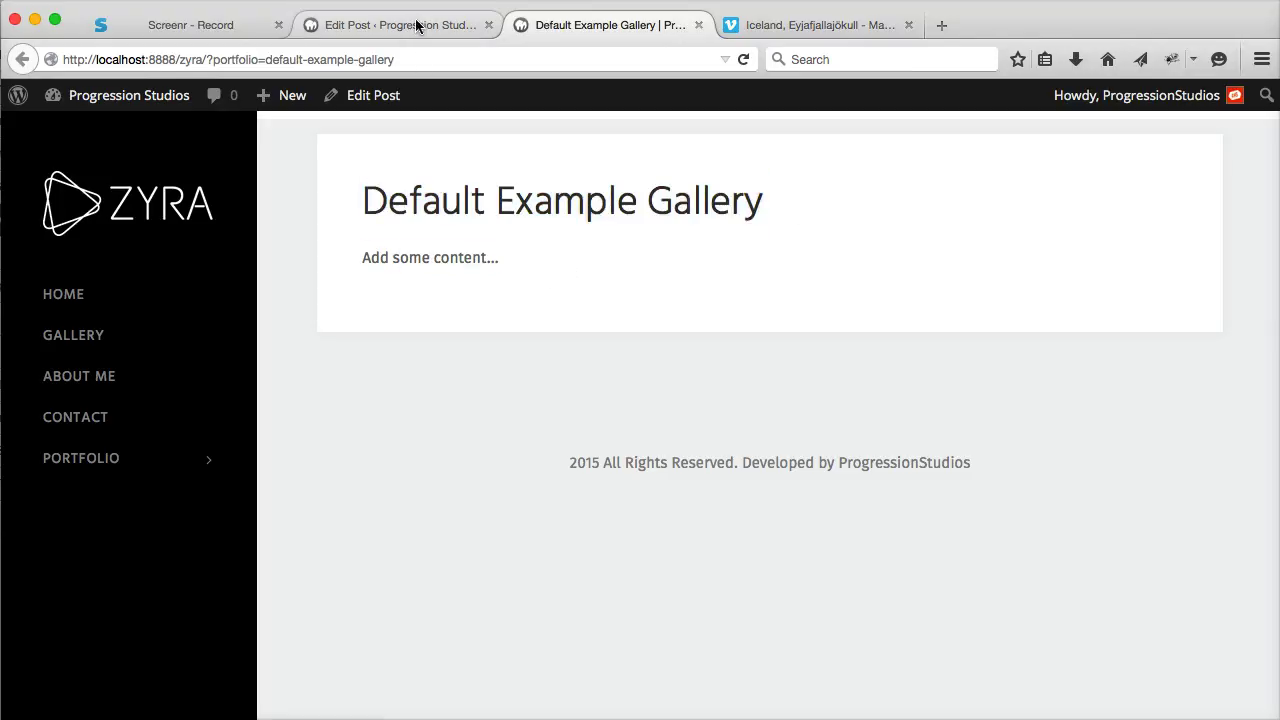
# Upload four shutterstock photos from the computer and attach them to the gallery post in the editor.
pyautogui.click(417, 25)
pyautogui.scroll(-5, 628, 295)
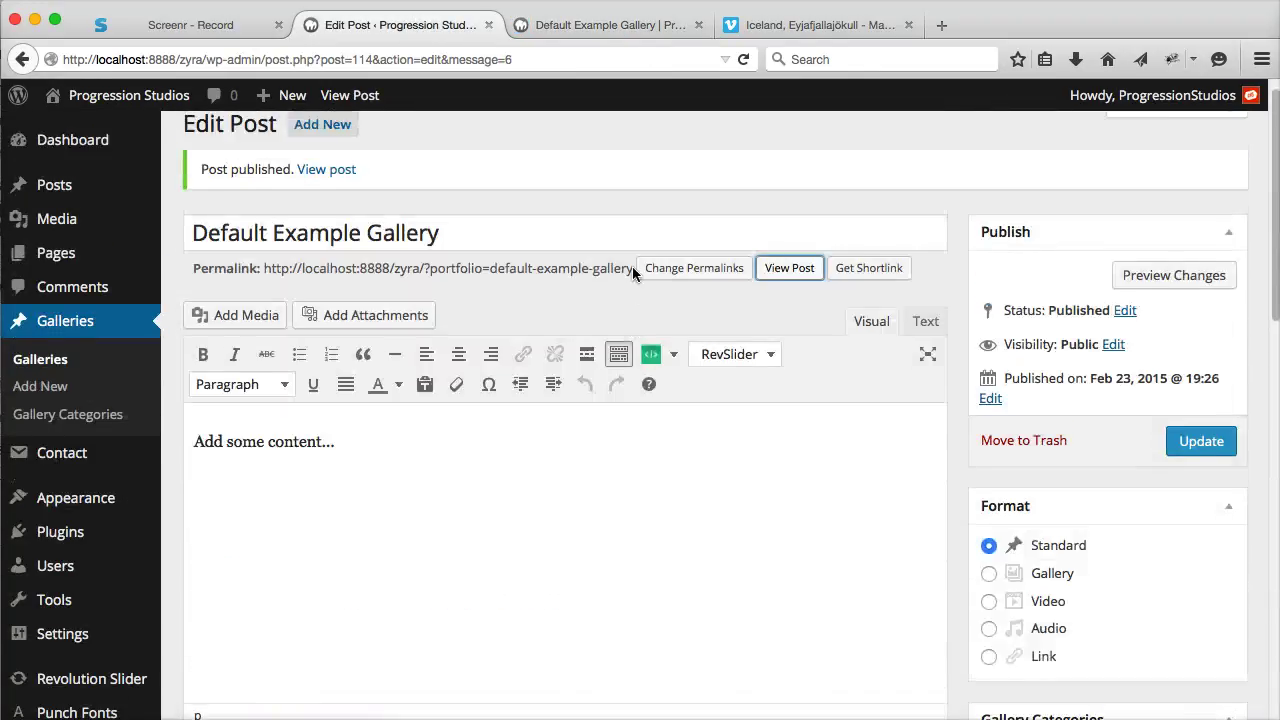
pyautogui.scroll(-7, 632, 266)
pyautogui.scroll(-5, 634, 269)
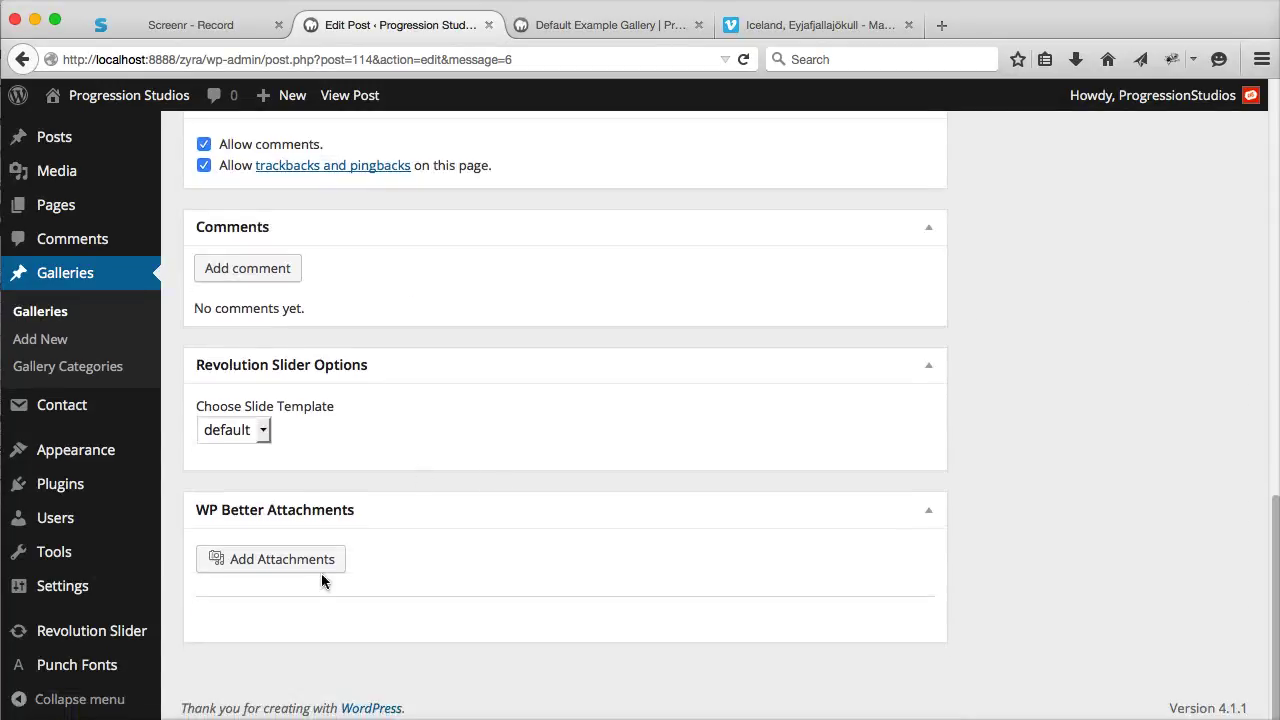
pyautogui.click(317, 561)
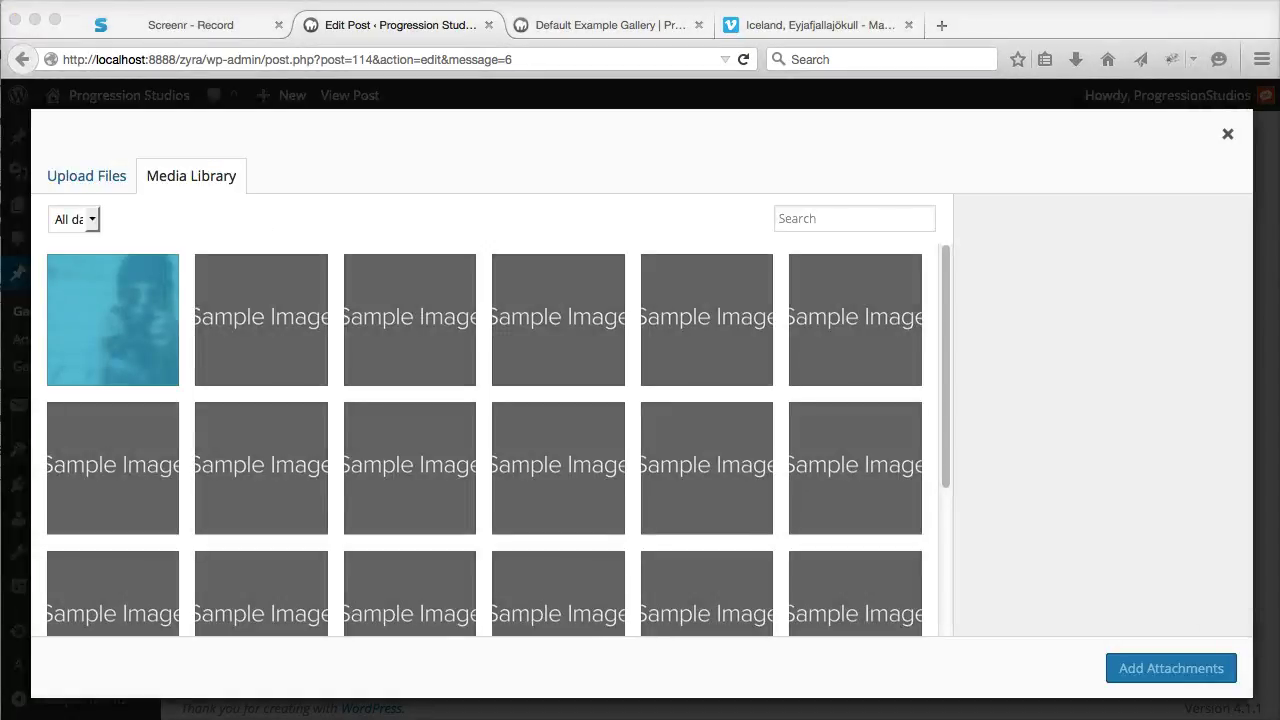
pyautogui.moveTo(400, 719); pyautogui.dragTo(404, 330)
pyautogui.click(650, 184)
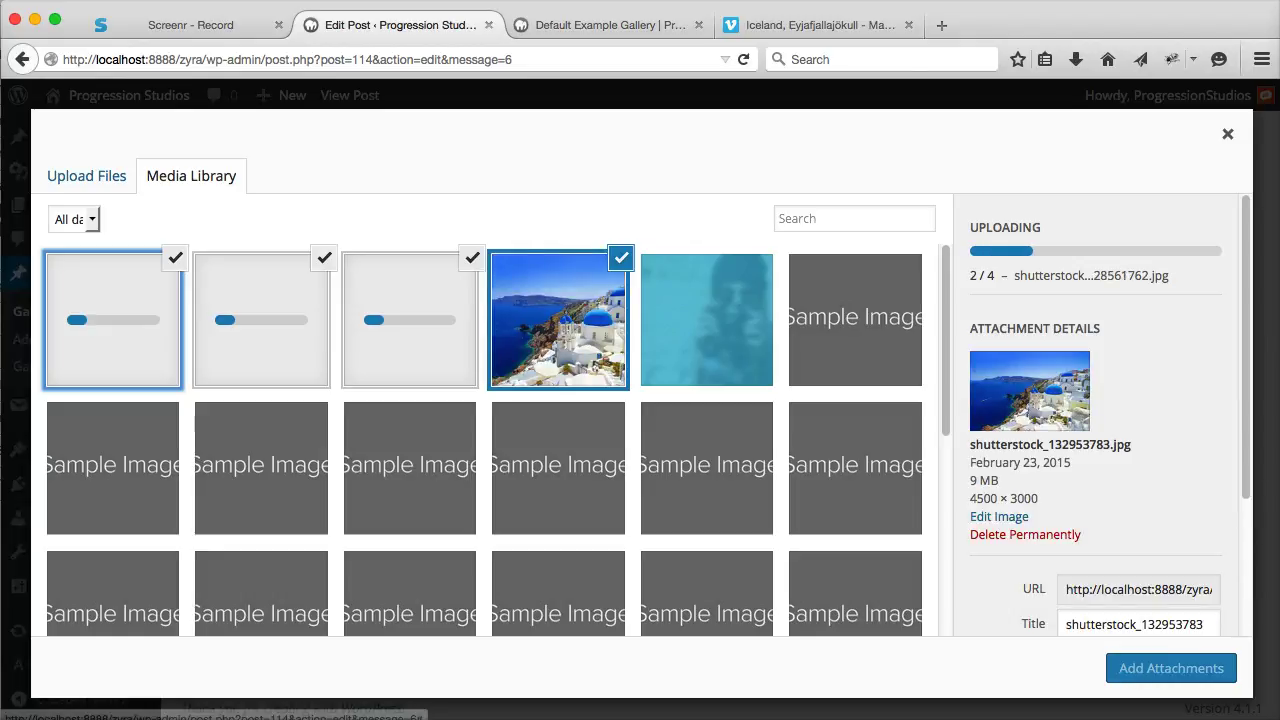
pyautogui.click(1165, 668)
# Reorder the attachments so that shutterstock_133638233 comes before shutterstock_128561762.
pyautogui.scroll(-4, 965, 510)
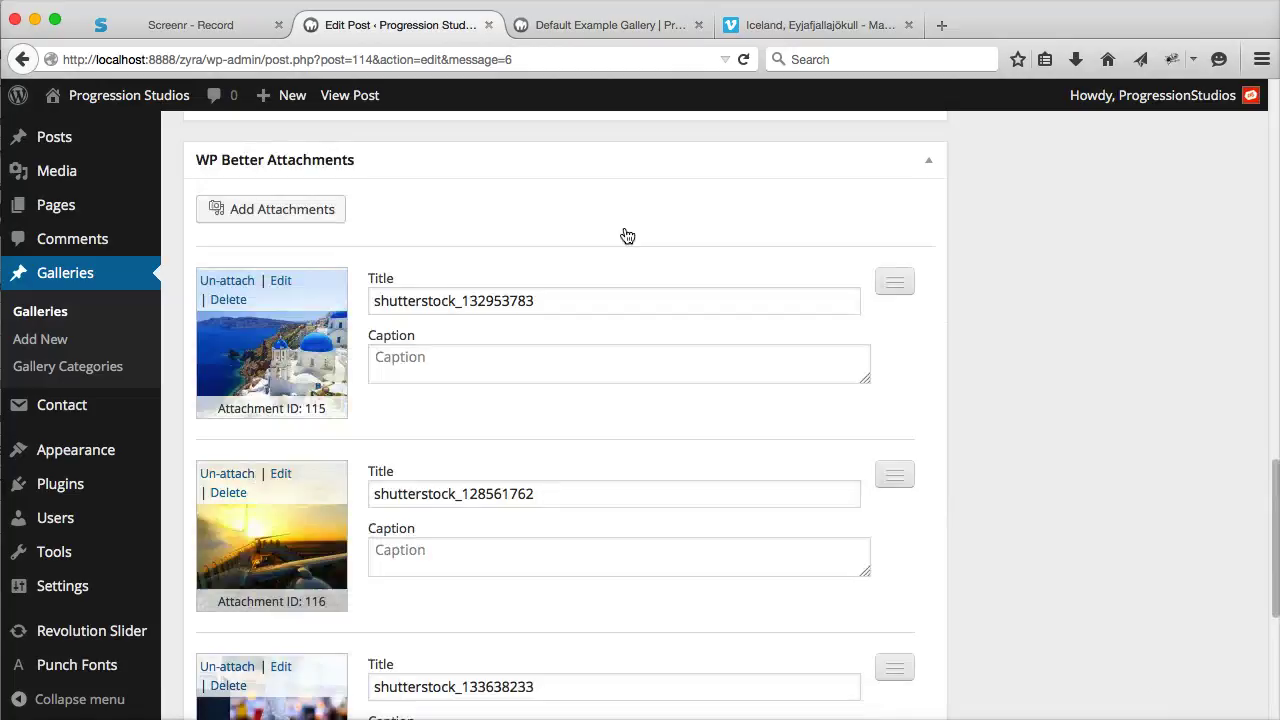
pyautogui.scroll(-3, 913, 503)
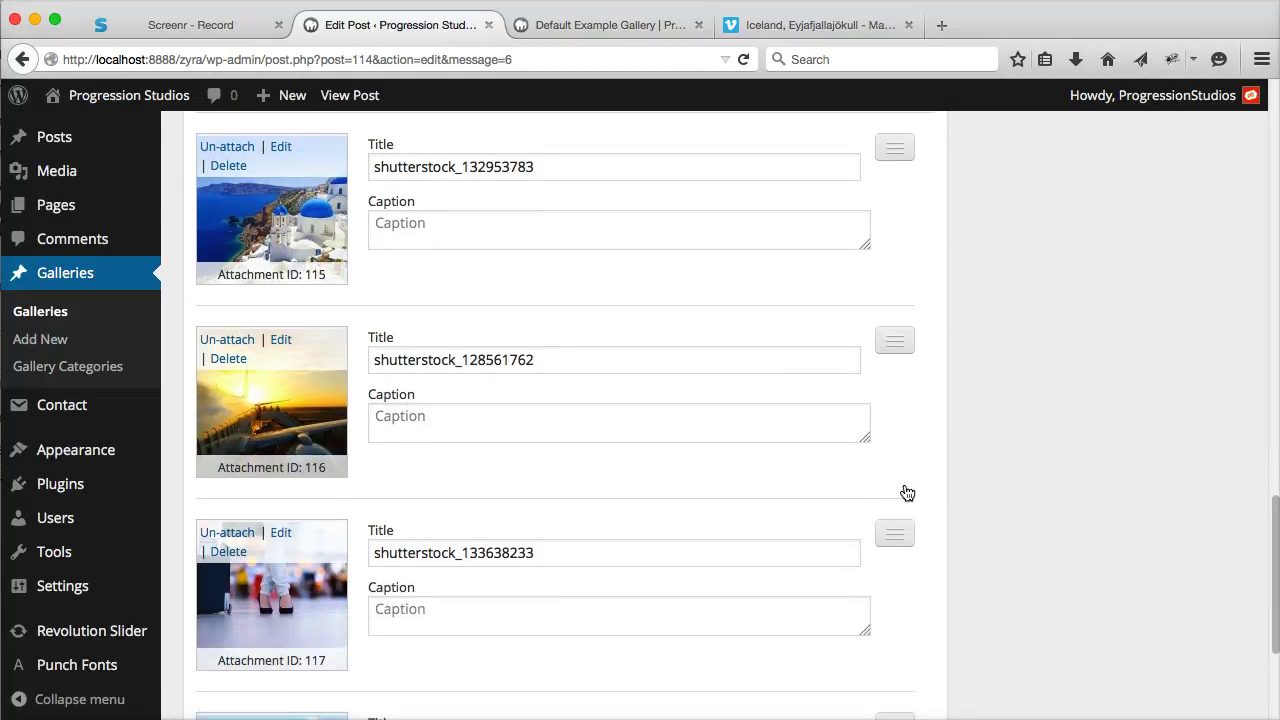
pyautogui.moveTo(903, 535); pyautogui.dragTo(910, 342)
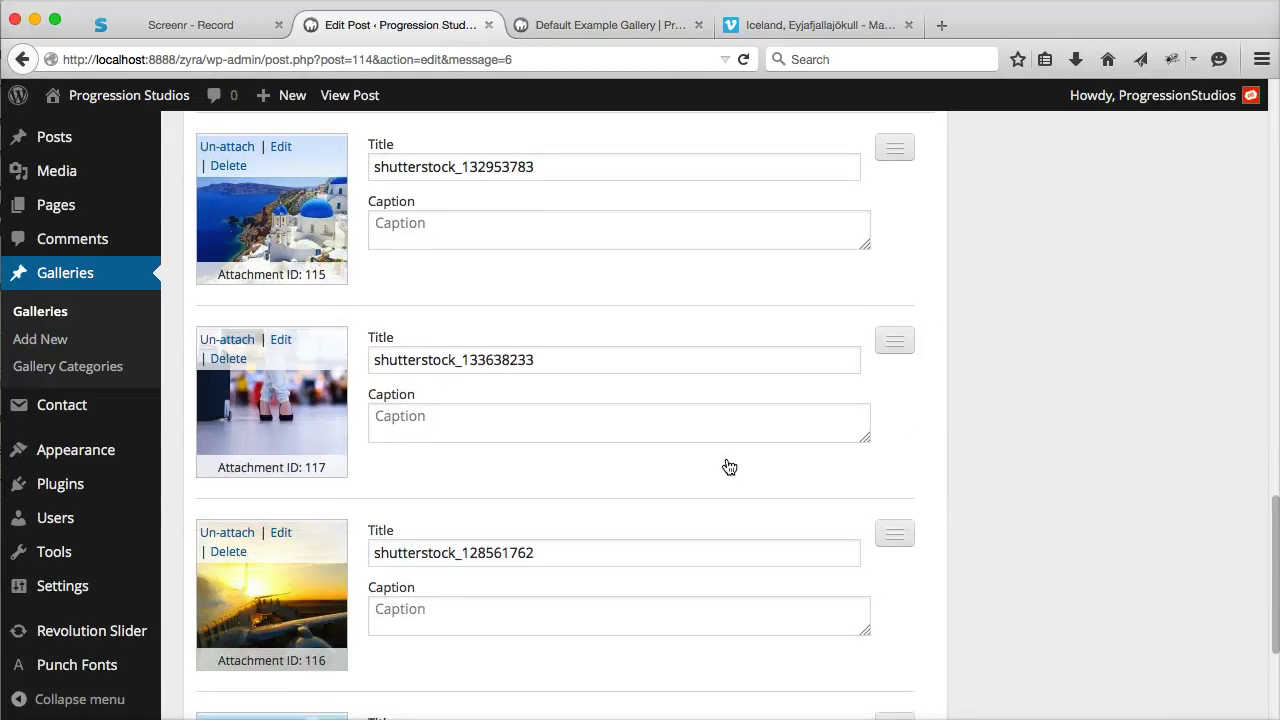
# Add the caption "Example caption here..." to the shutterstock_132953783 attachment and update the post.
pyautogui.scroll(2, 437, 248)
pyautogui.click(482, 294)
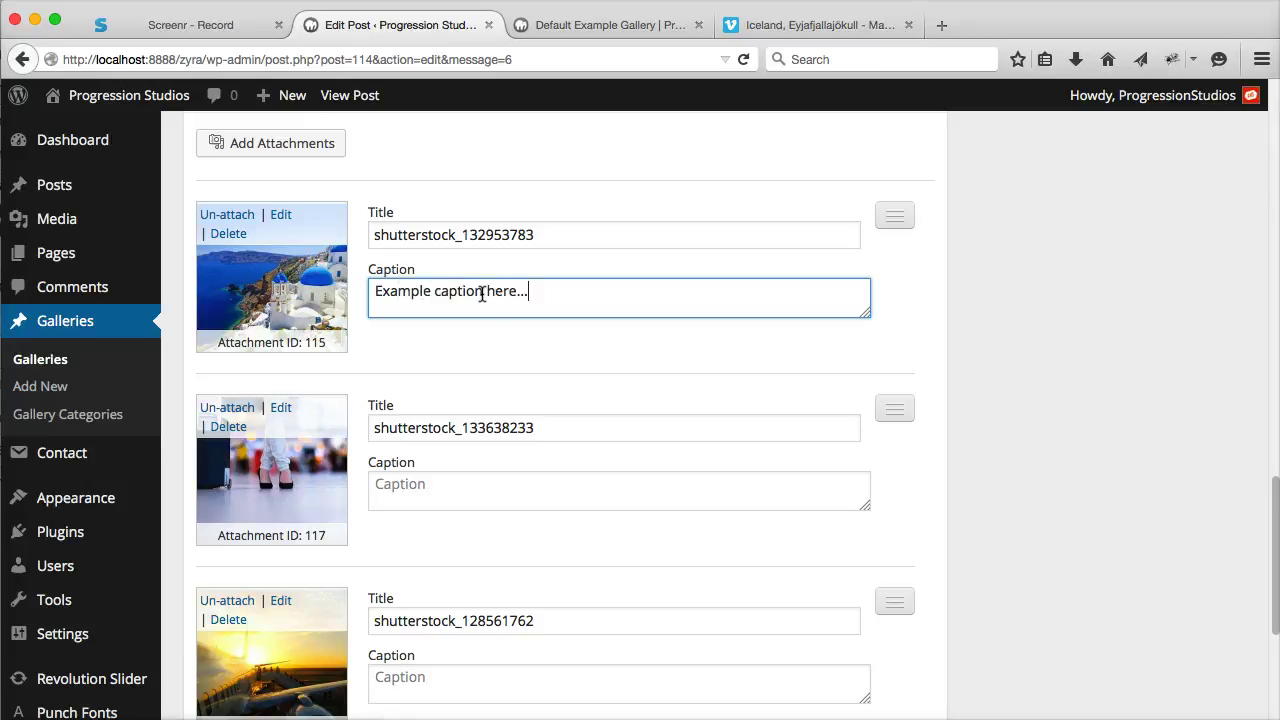
pyautogui.scroll(-5, 560, 349)
pyautogui.scroll(15, 594, 363)
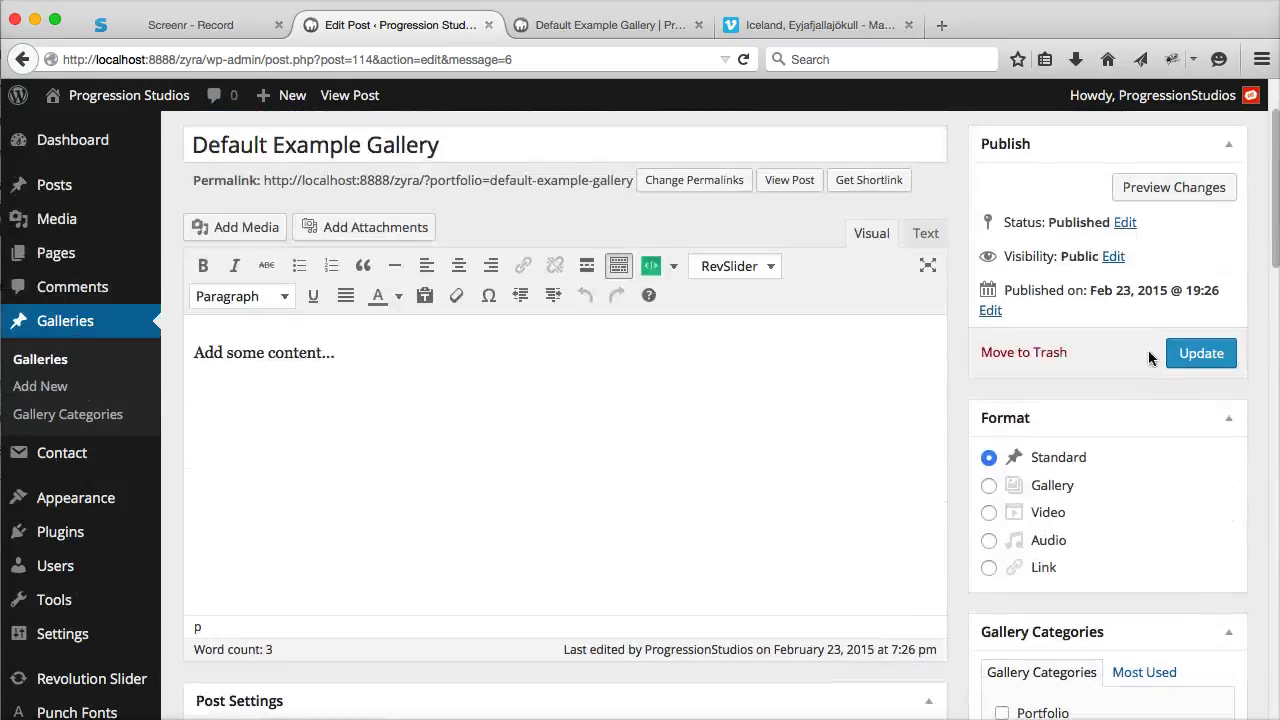
pyautogui.click(1200, 353)
# Reload the published gallery page and browse through each image using its thumbnails.
pyautogui.click(610, 25)
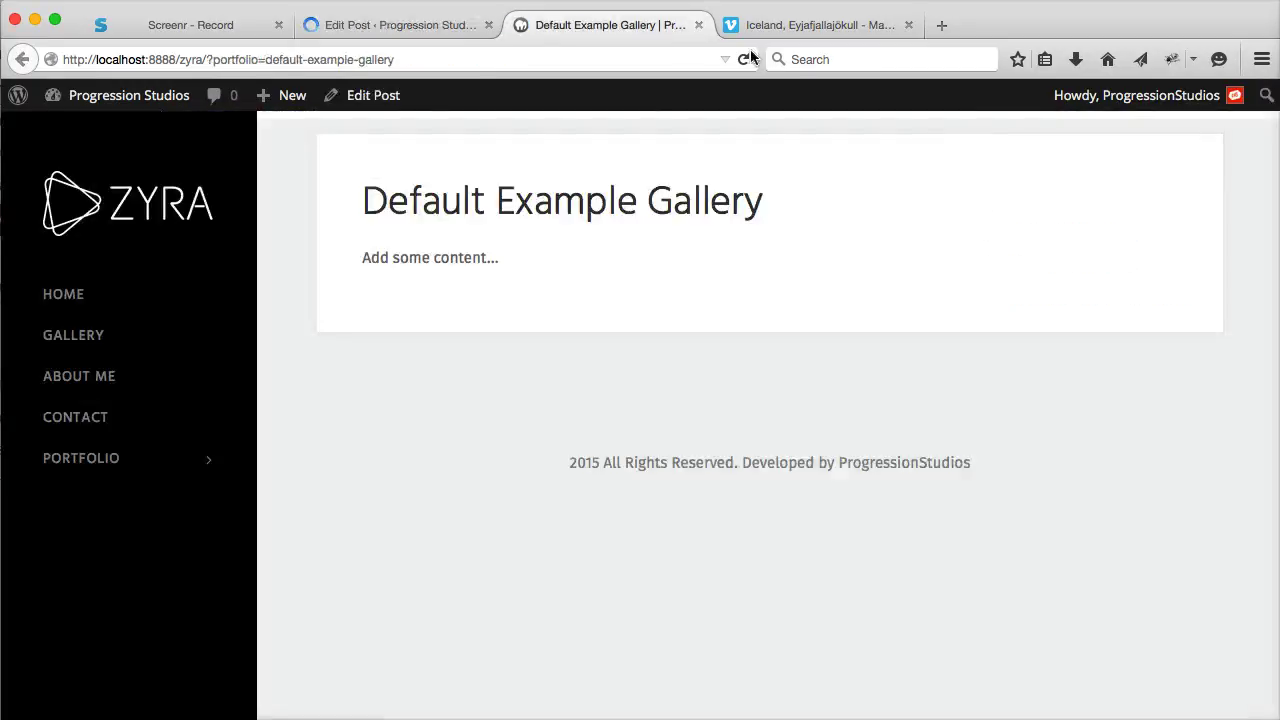
pyautogui.click(743, 59)
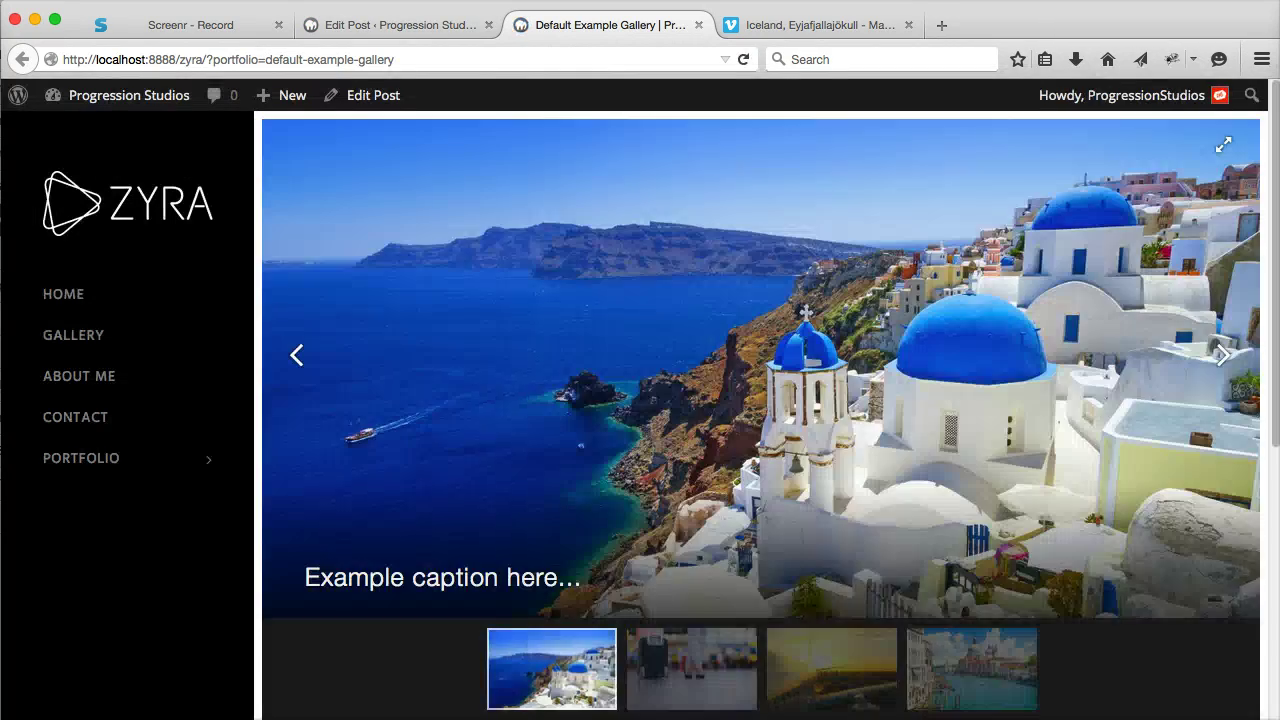
pyautogui.click(680, 698)
pyautogui.click(831, 674)
pyautogui.click(951, 674)
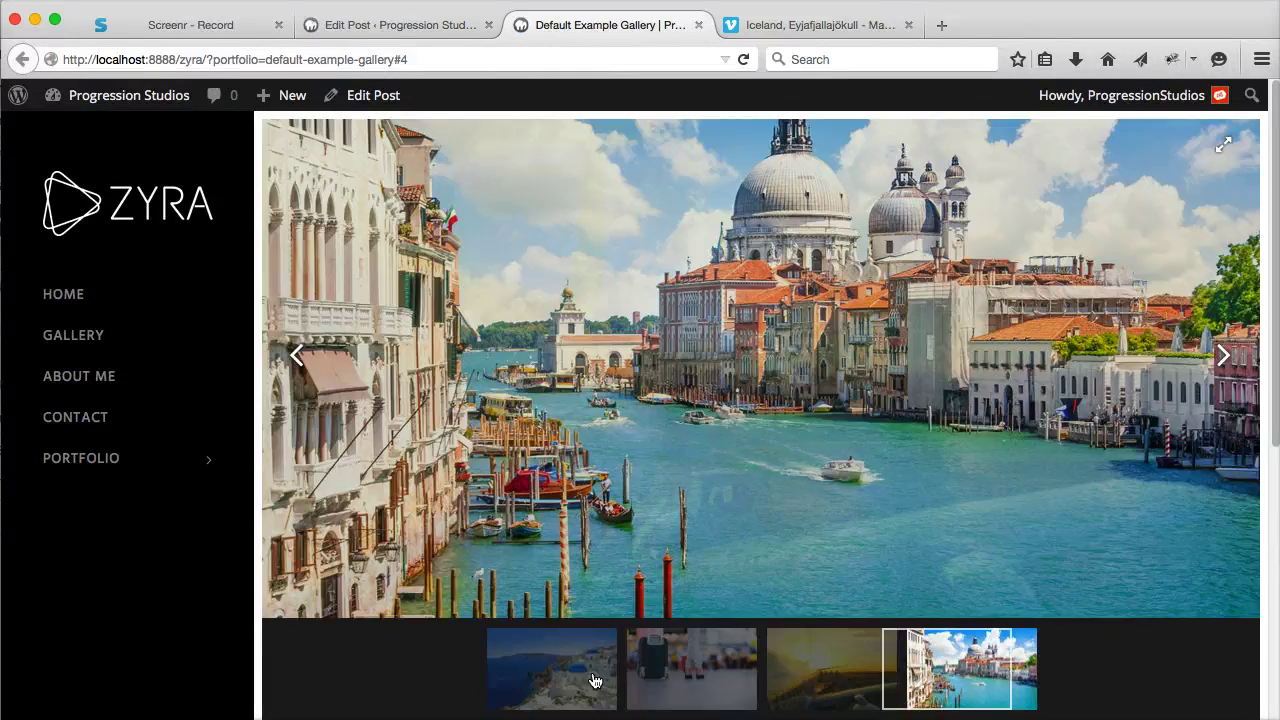
pyautogui.click(566, 688)
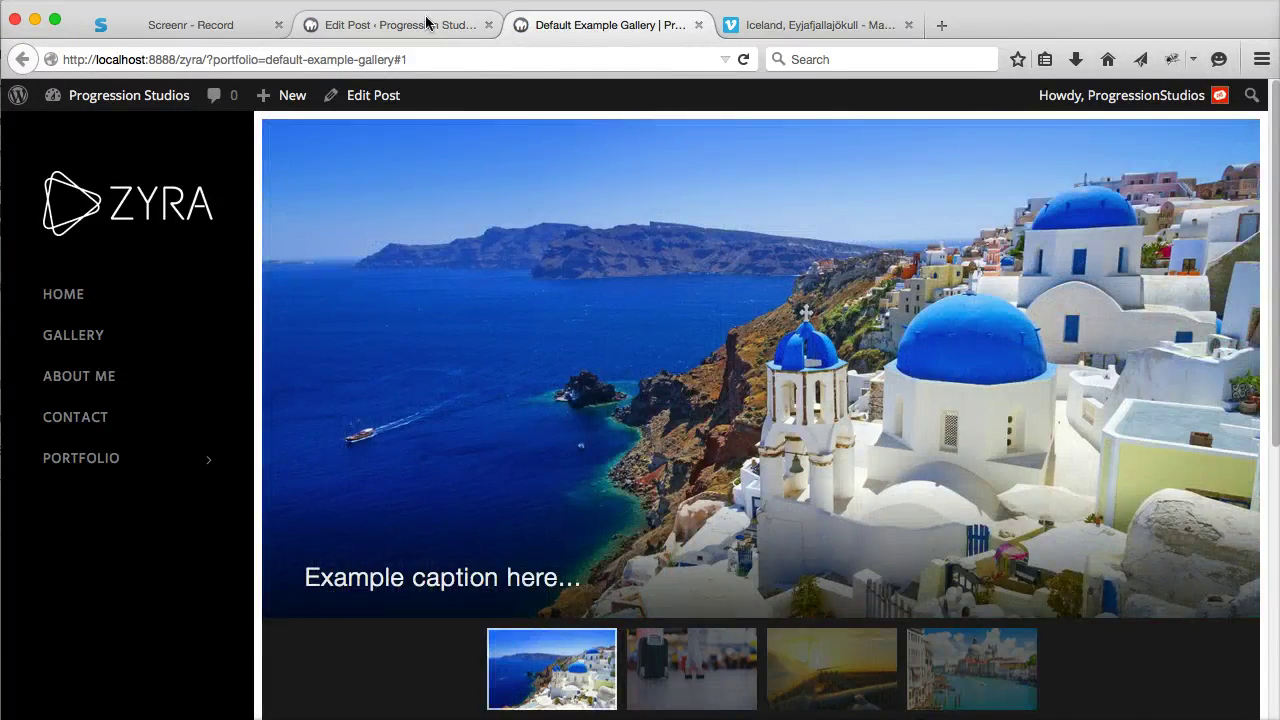
# Return to the post editor and review the attachment options and the Gallery Settings.
pyautogui.click(425, 22)
pyautogui.scroll(-15, 706, 516)
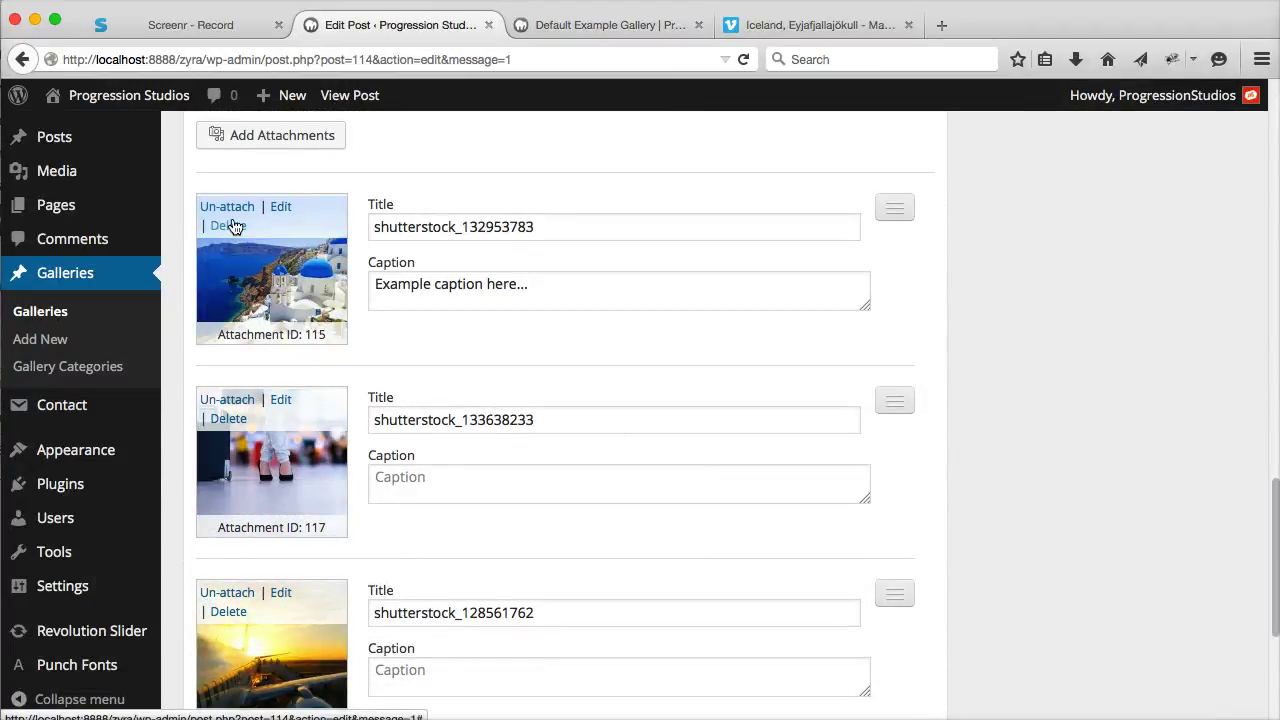
pyautogui.scroll(-5, 586, 423)
pyautogui.scroll(6, 586, 423)
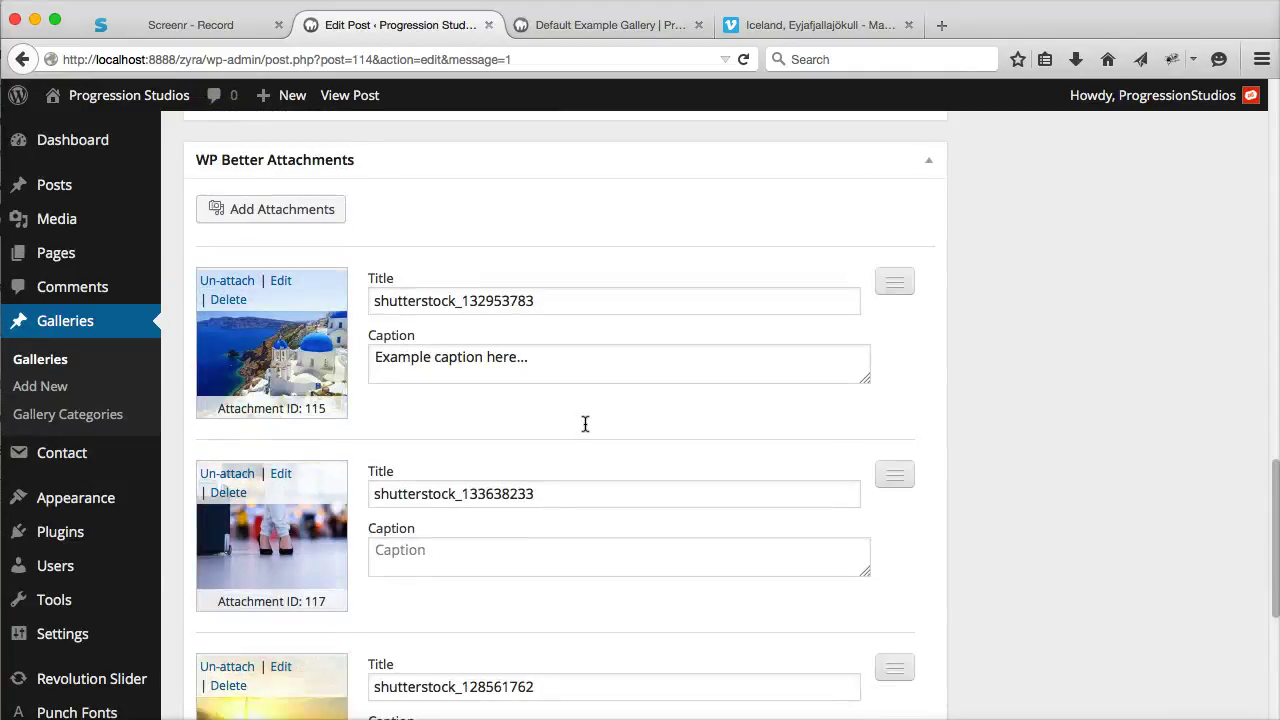
pyautogui.scroll(3, 586, 423)
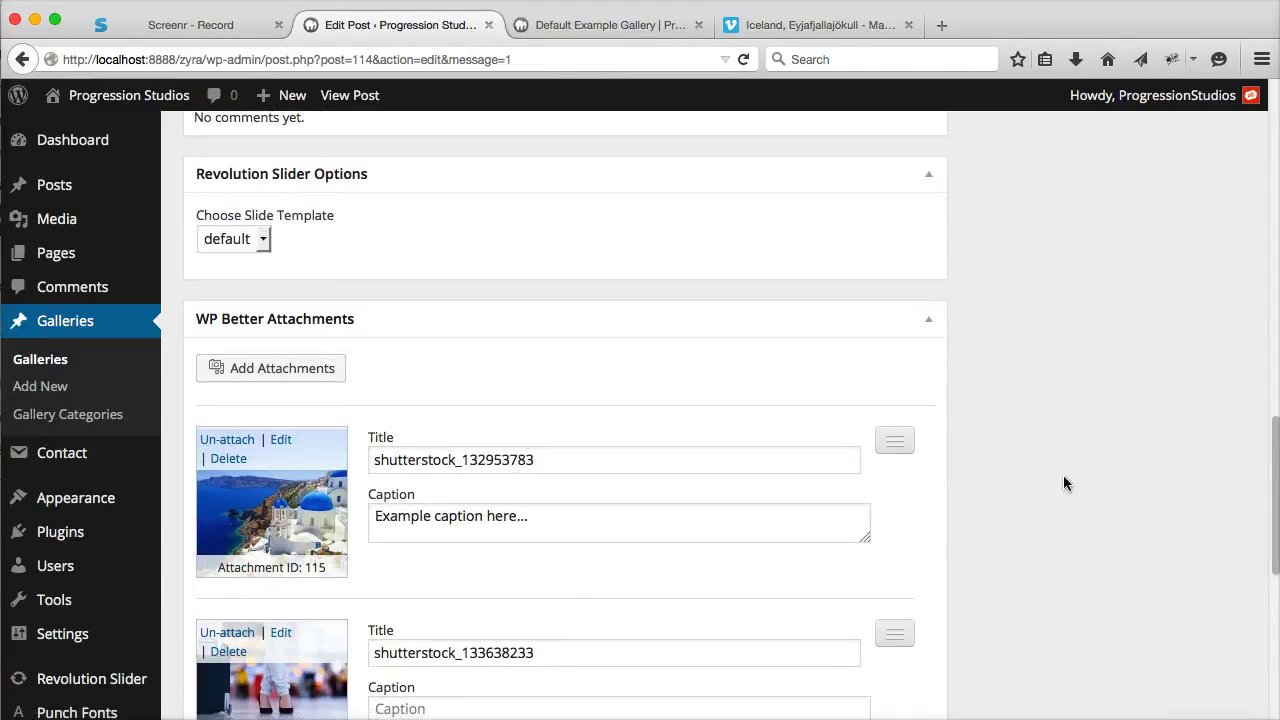
pyautogui.scroll(15, 840, 508)
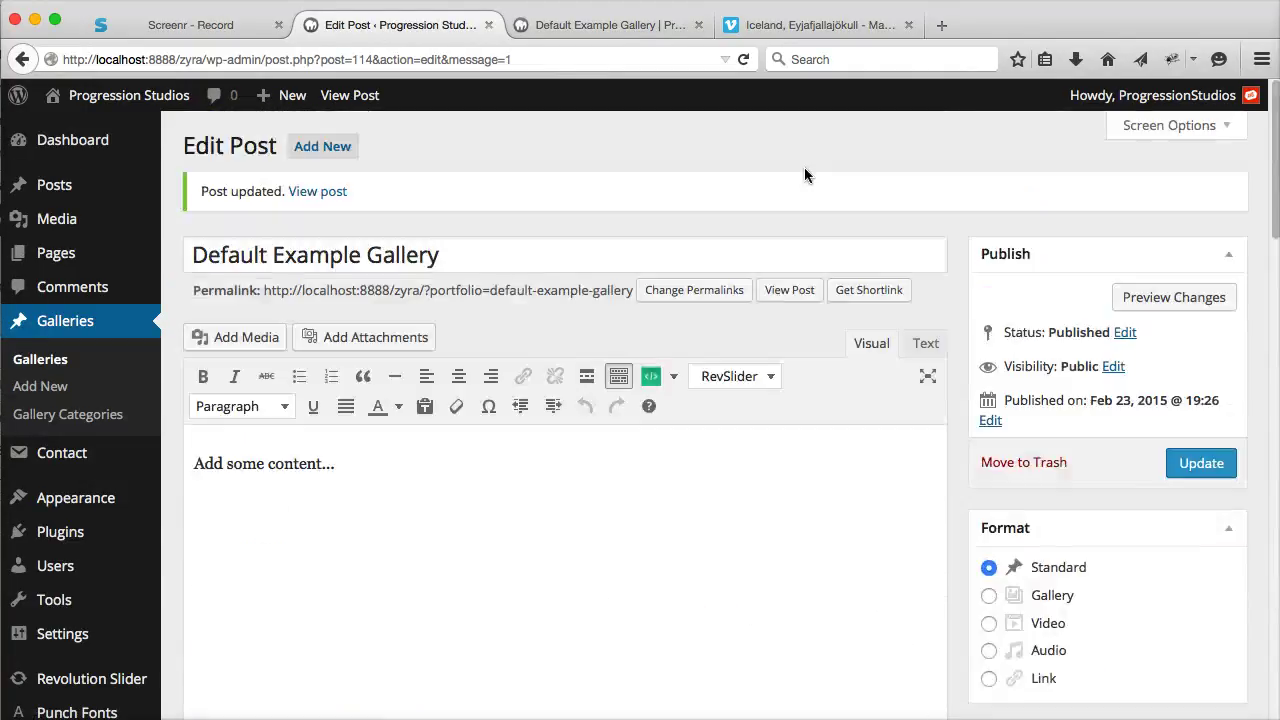
pyautogui.scroll(-2, 806, 171)
pyautogui.scroll(-15, 823, 267)
pyautogui.scroll(10, 823, 268)
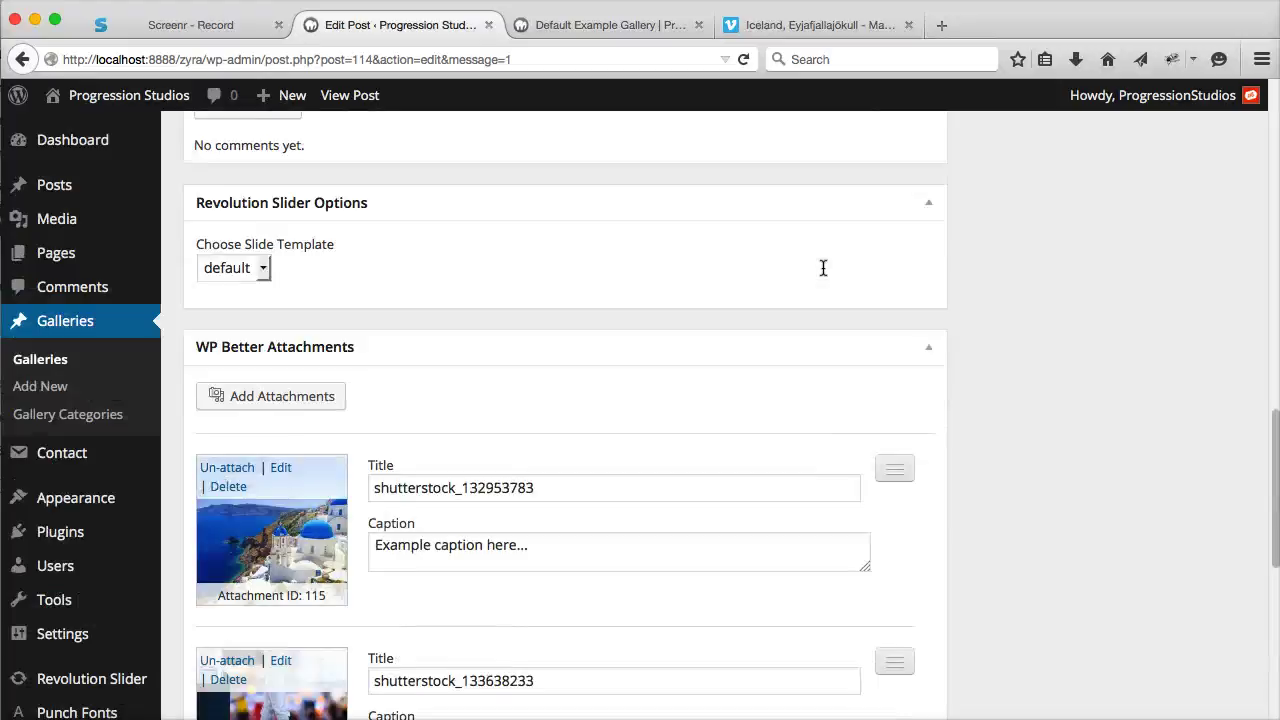
pyautogui.scroll(3, 800, 266)
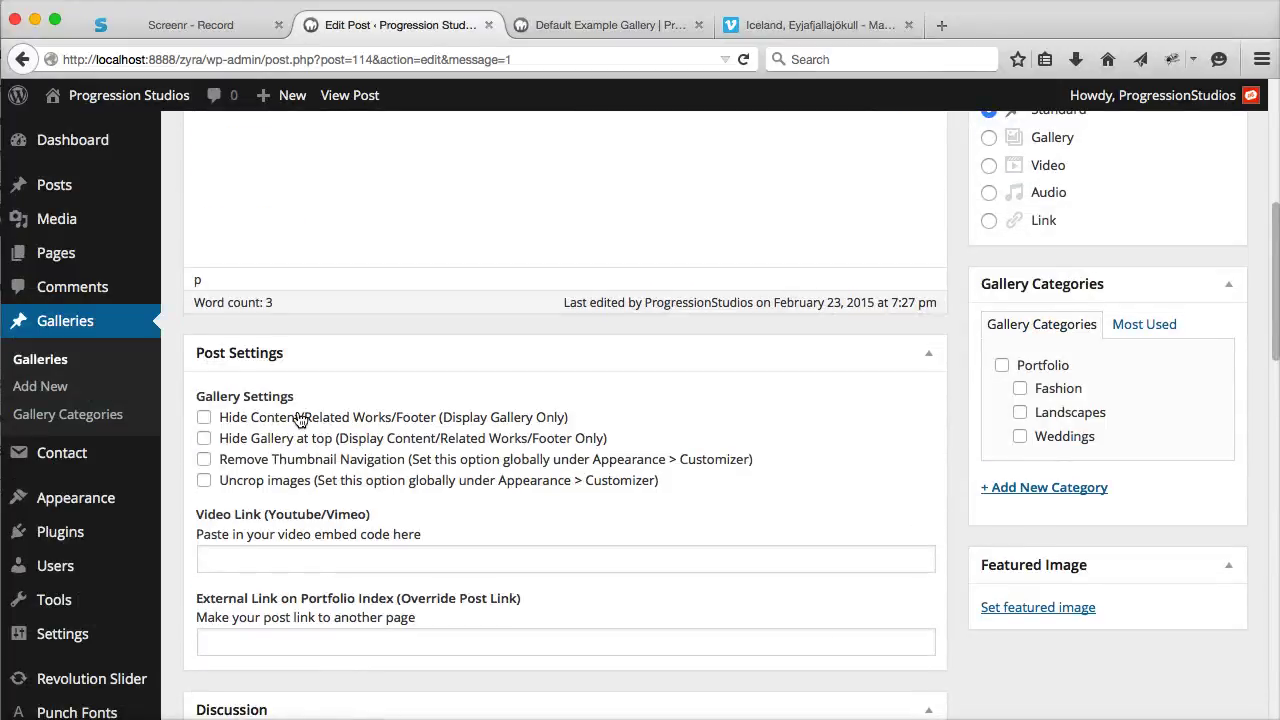
# Check the content below the live gallery and enable Hide Content/Related Works/Footer (Display Gallery Only) for the post.
pyautogui.click(595, 25)
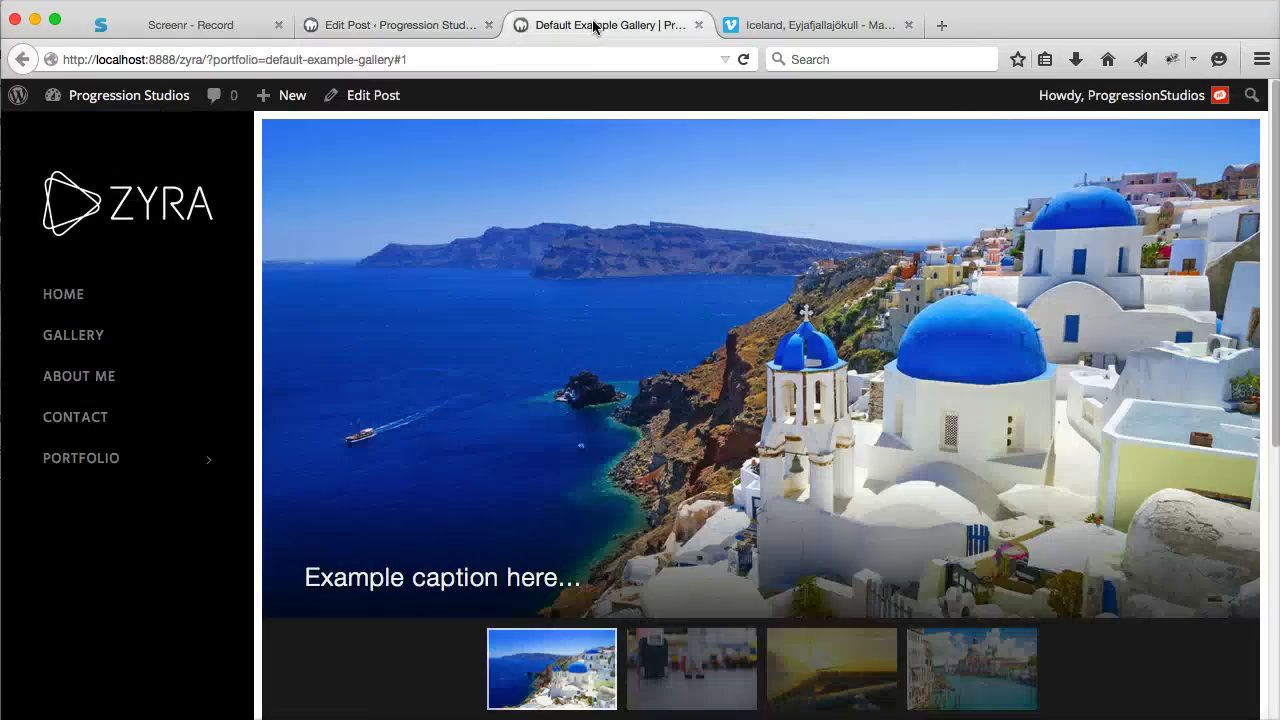
pyautogui.scroll(-5, 816, 586)
pyautogui.click(408, 22)
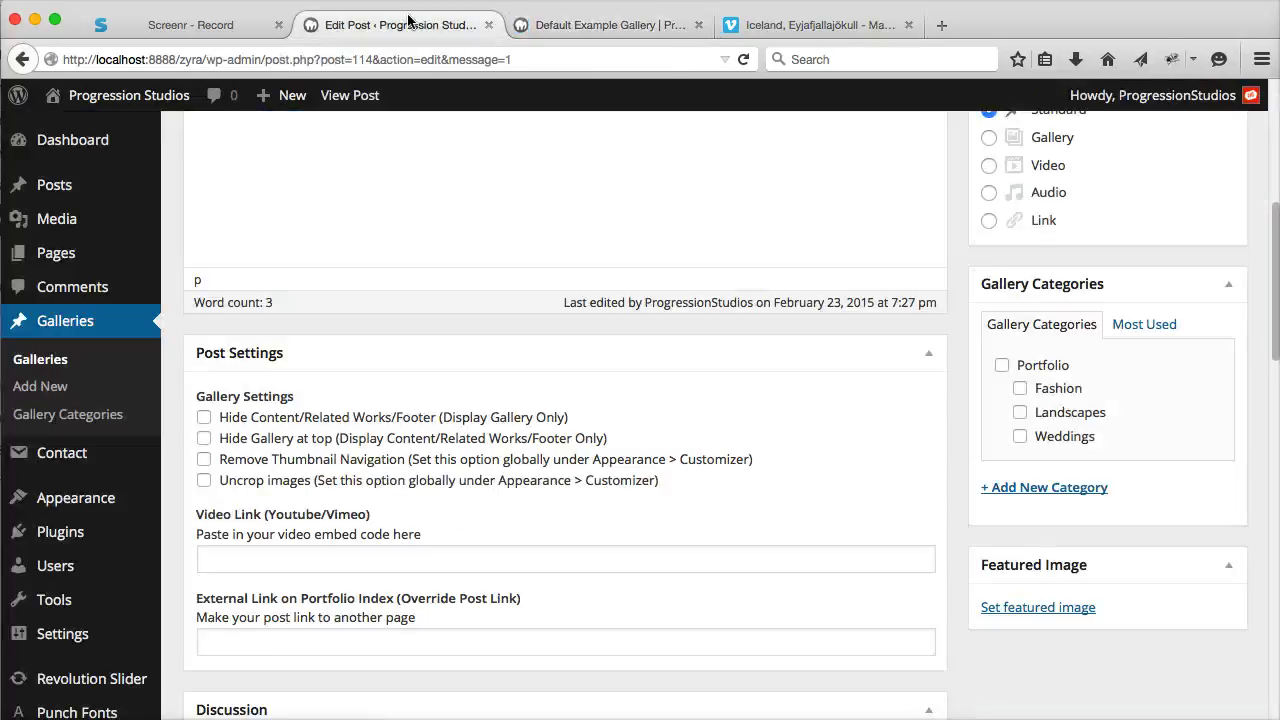
pyautogui.click(366, 419)
pyautogui.scroll(3, 771, 506)
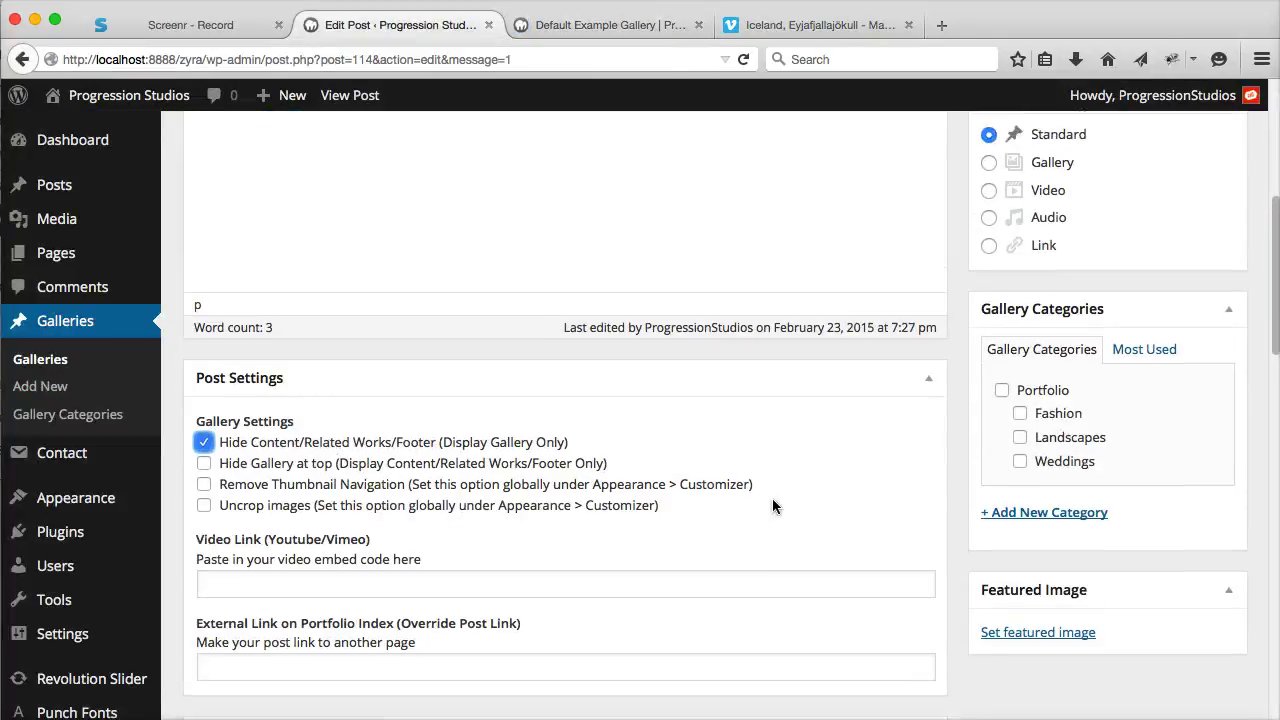
# Update the gallery post and reload its live page to check the gallery-only display.
pyautogui.click(1191, 152)
pyautogui.click(643, 27)
pyautogui.click(745, 59)
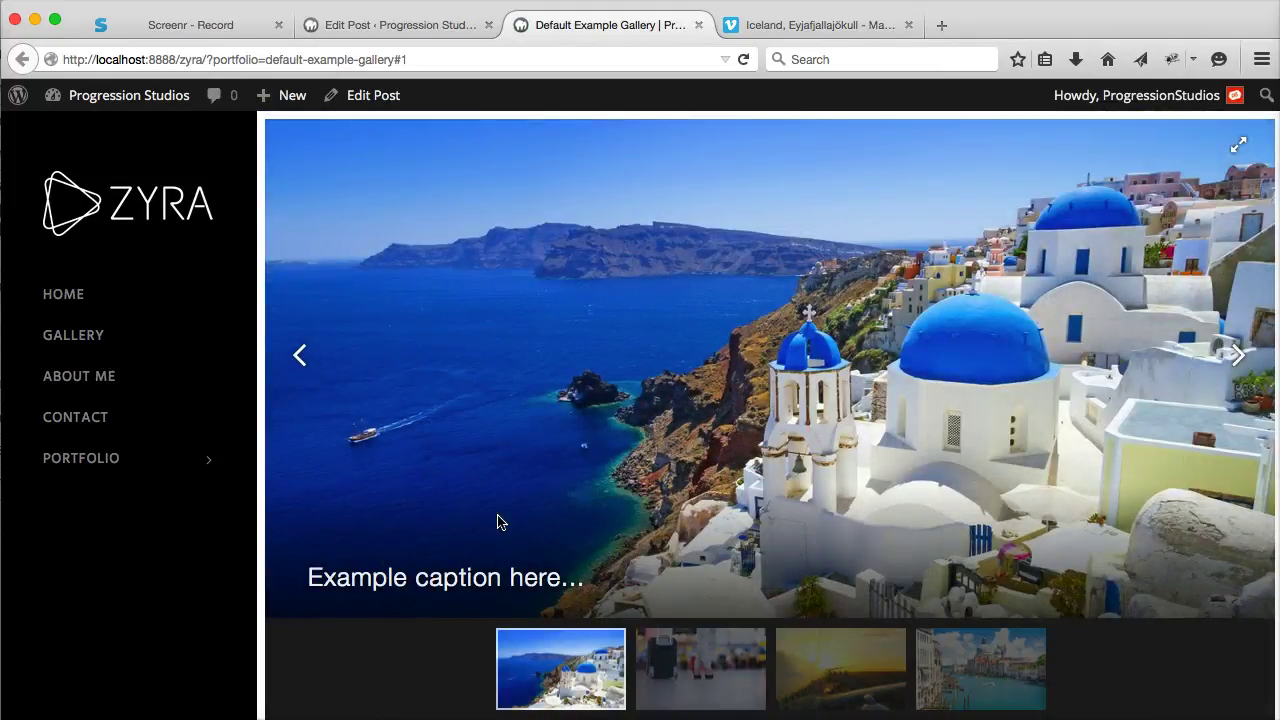
# Enable Uncrop images and Remove Thumbnail Navigation in the post's Gallery Settings and update the post.
pyautogui.click(433, 25)
pyautogui.scroll(-5, 456, 544)
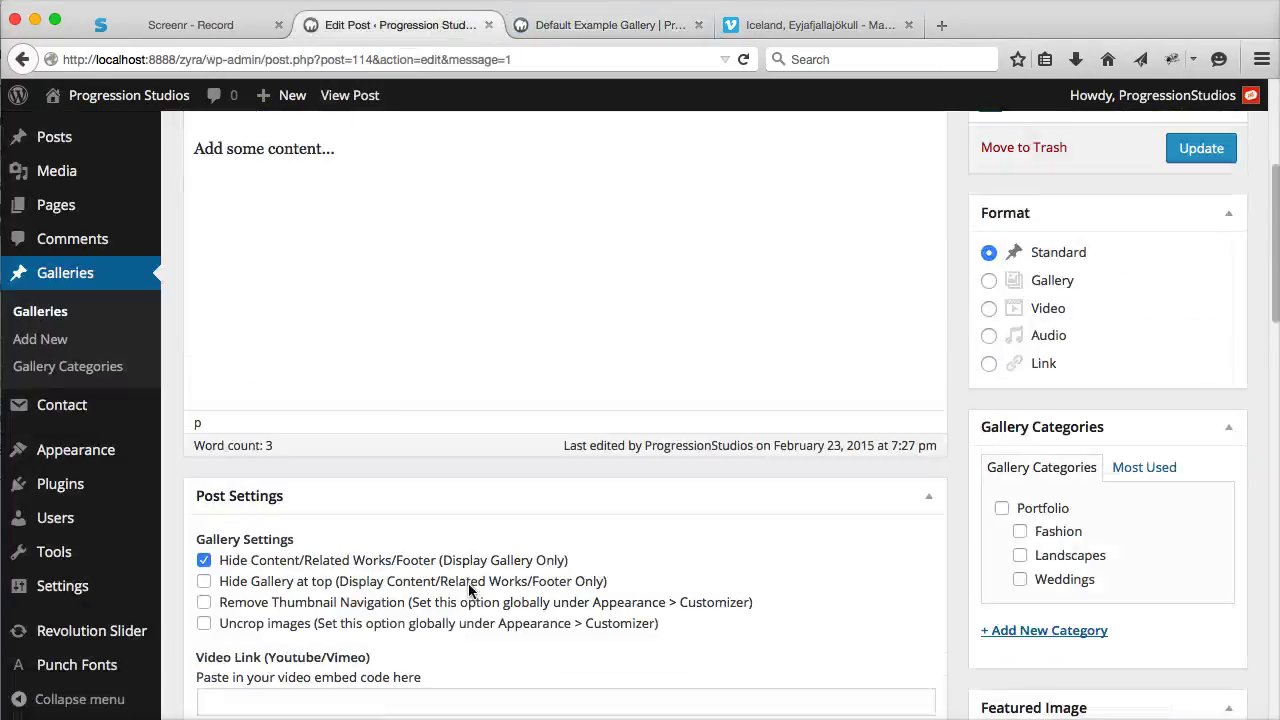
pyautogui.click(313, 534)
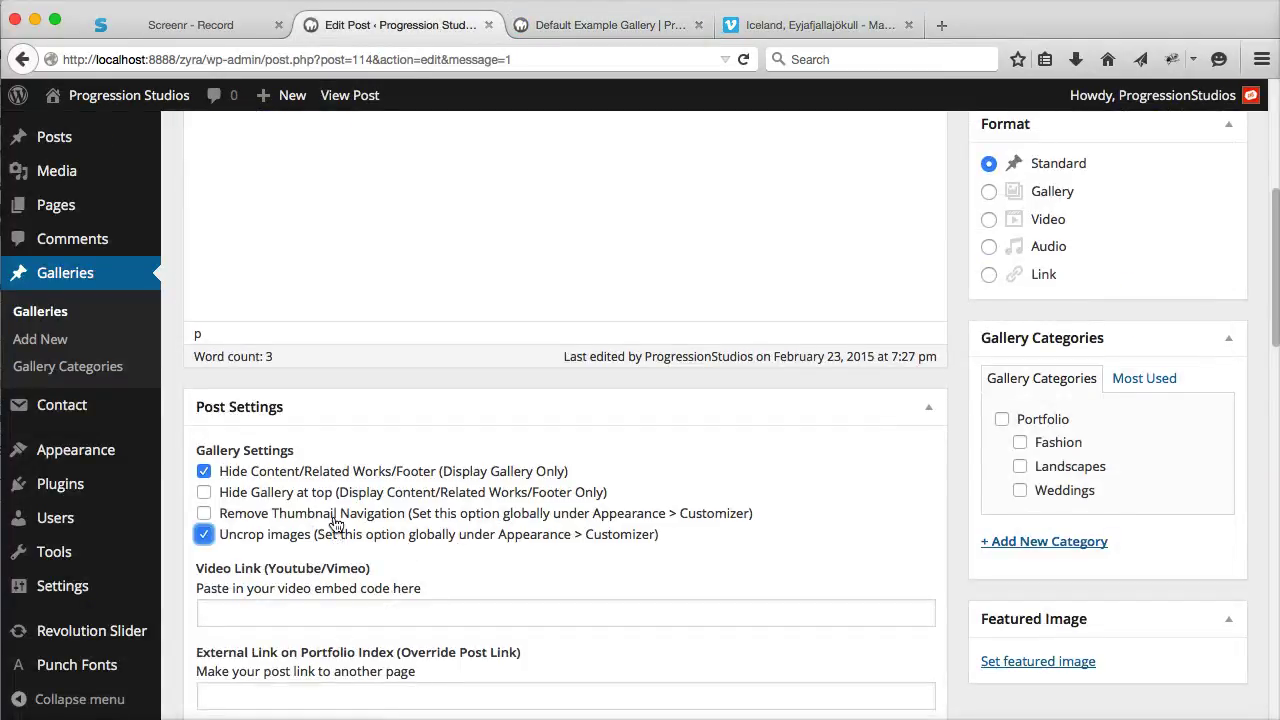
pyautogui.click(336, 520)
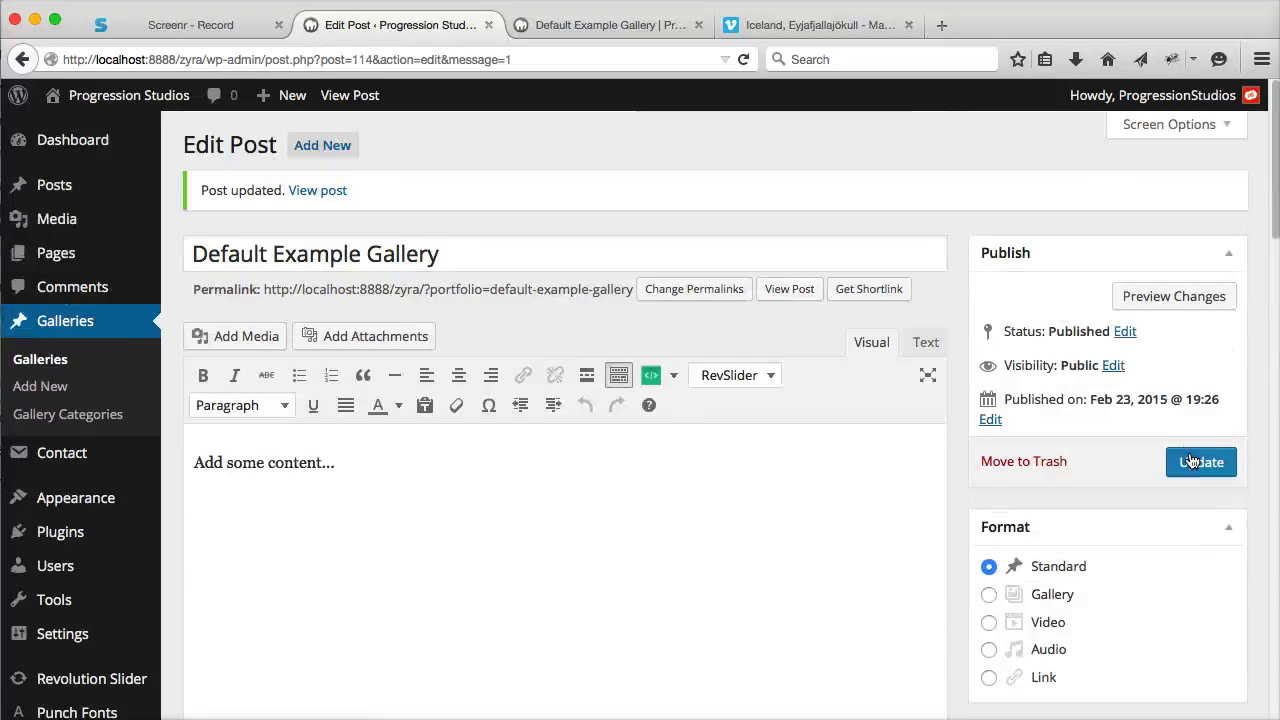
# Reload the live gallery page and cycle through all its uncropped images back to the first one.
pyautogui.click(610, 25)
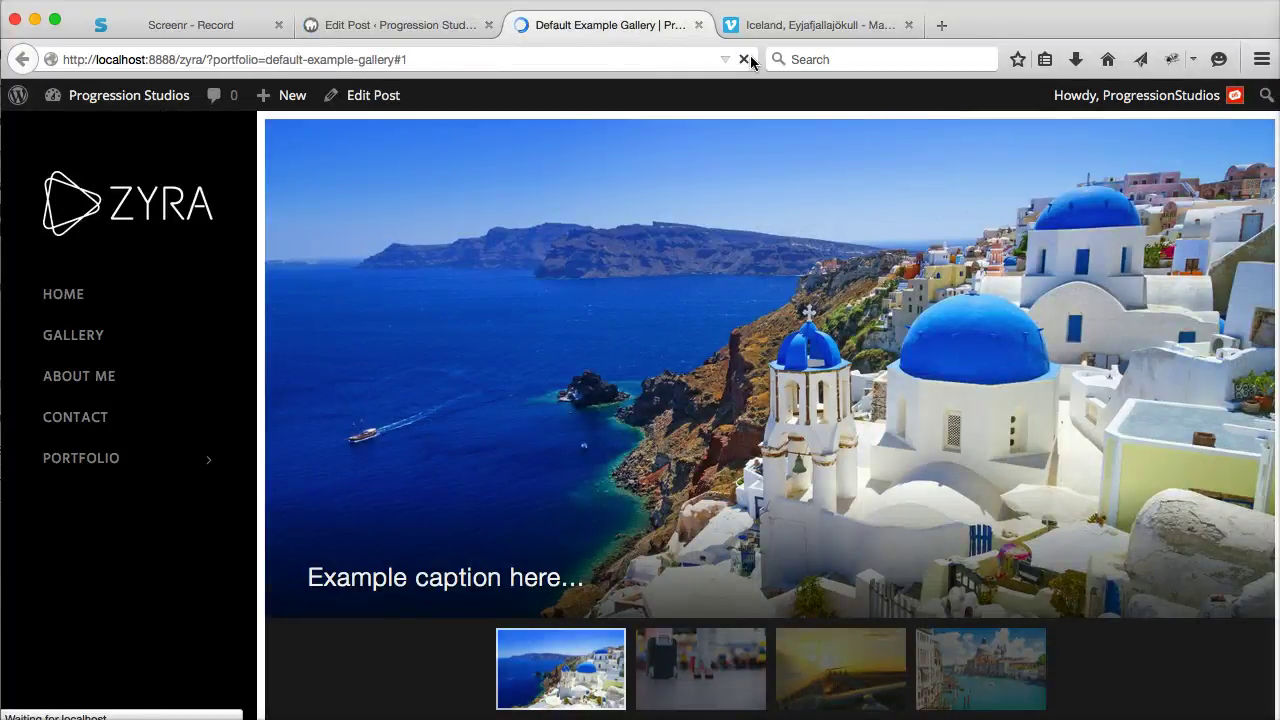
pyautogui.click(745, 58)
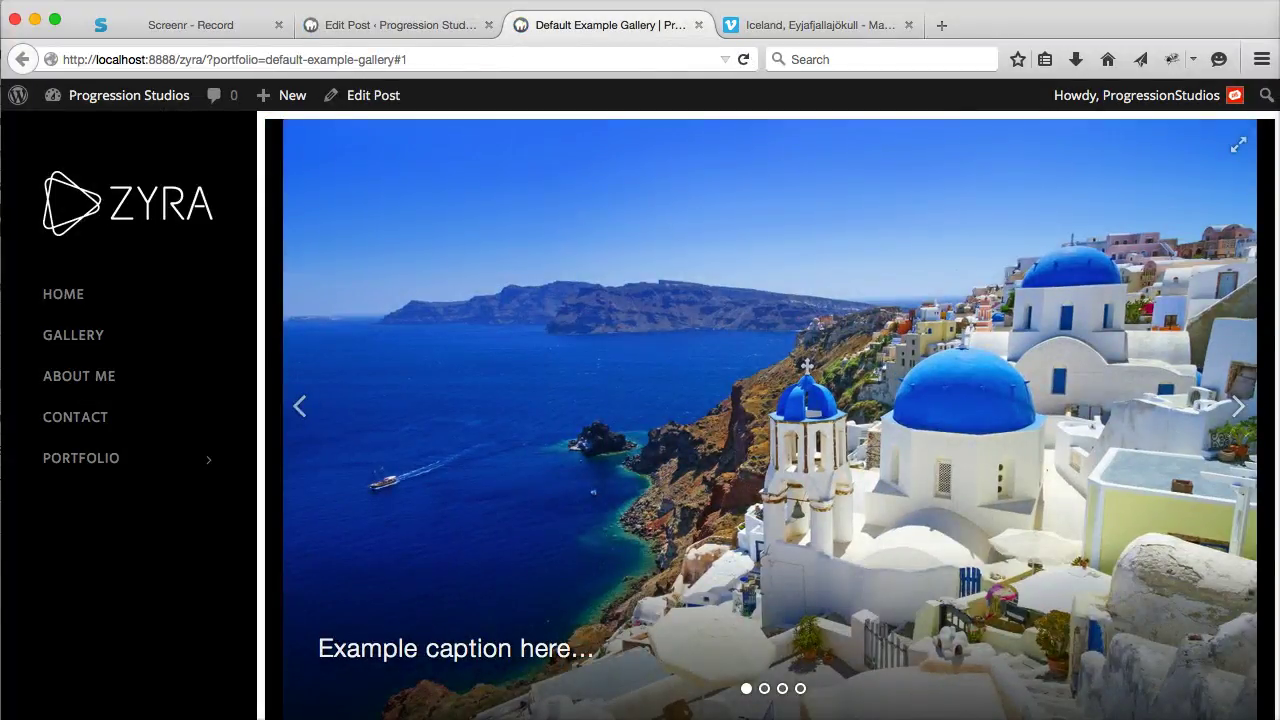
pyautogui.click(1232, 418)
pyautogui.click(1232, 418)
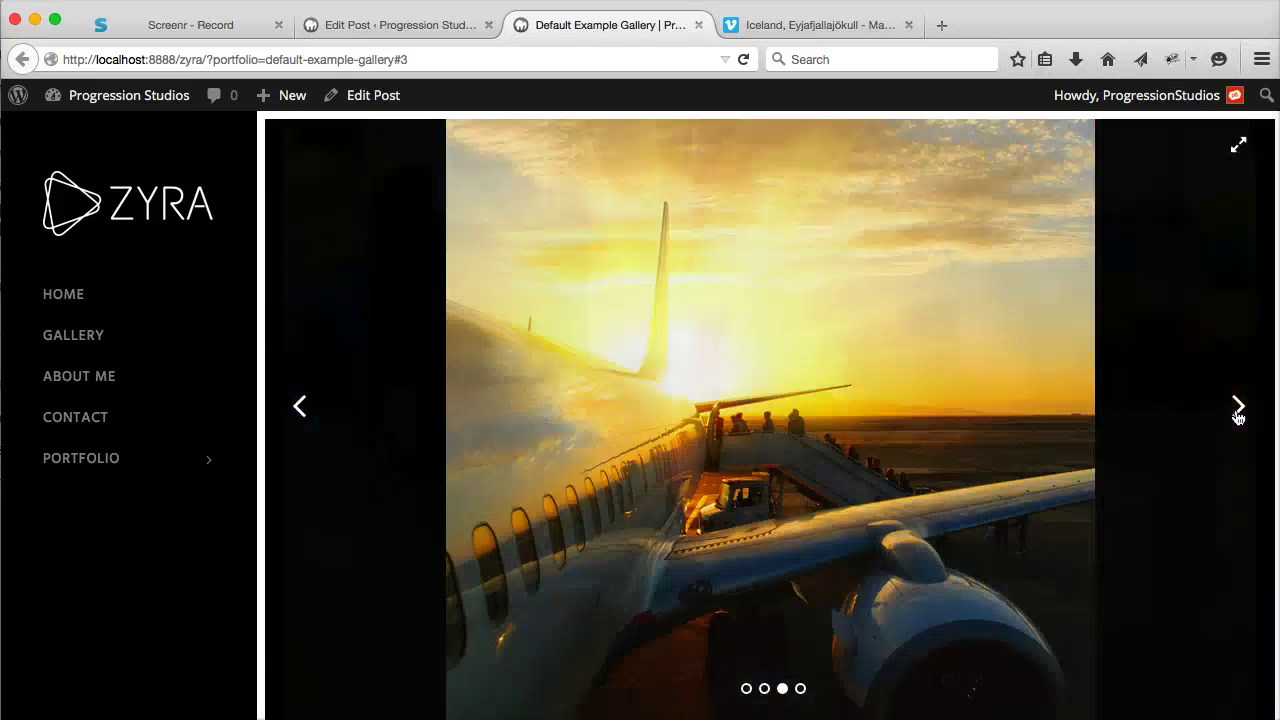
pyautogui.click(1232, 418)
pyautogui.click(1230, 418)
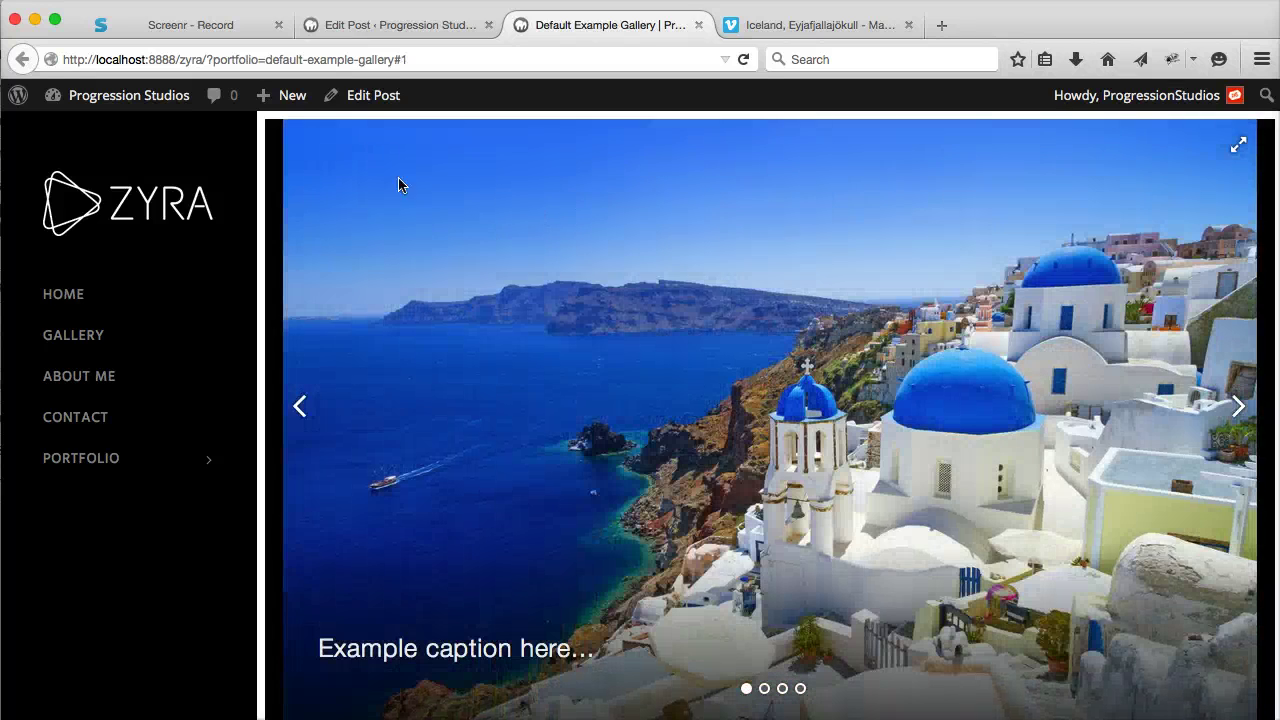
# Set the photo of the blue-domed white village by the sea as the post's featured image and update the post.
pyautogui.click(389, 26)
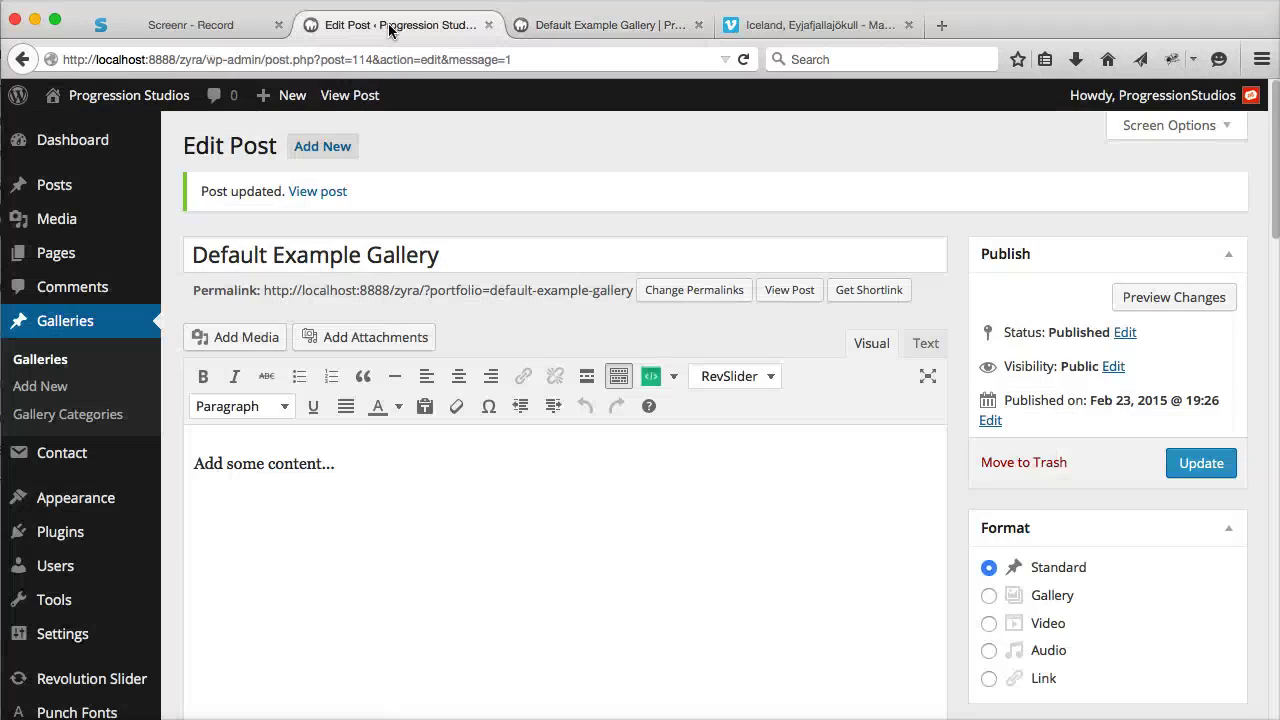
pyautogui.scroll(-5, 905, 353)
pyautogui.scroll(-1, 905, 353)
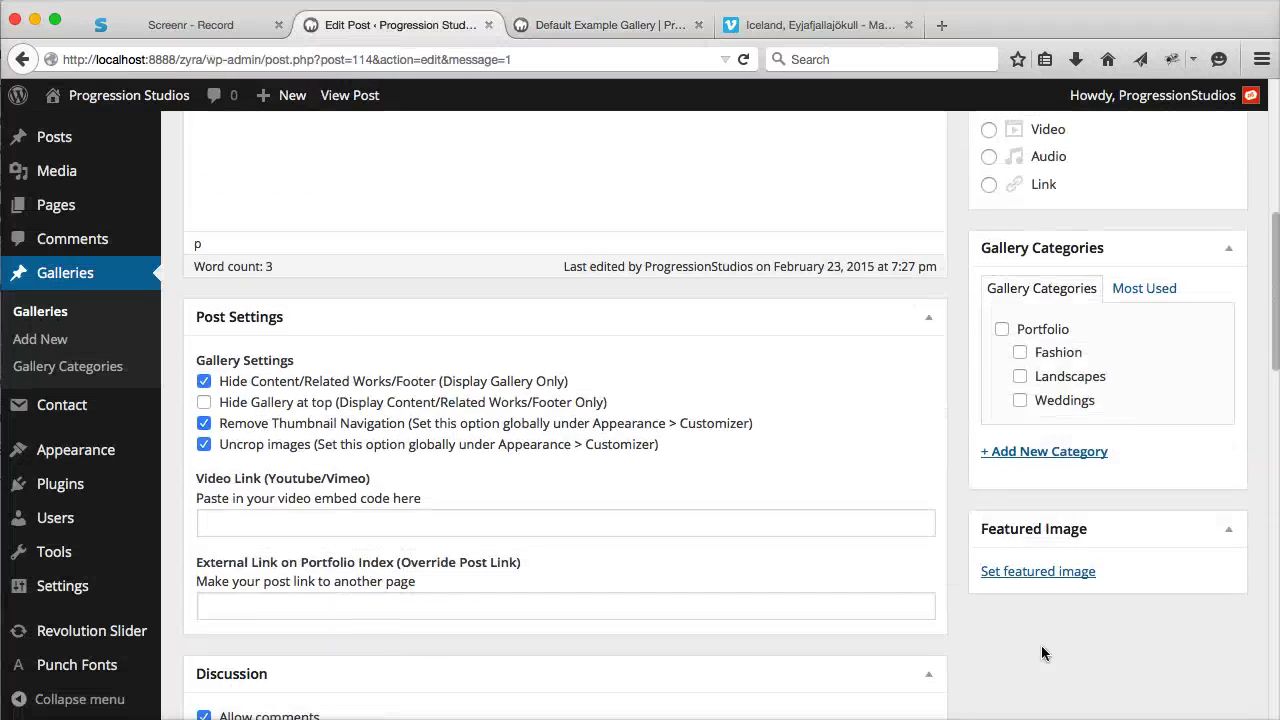
pyautogui.click(1042, 577)
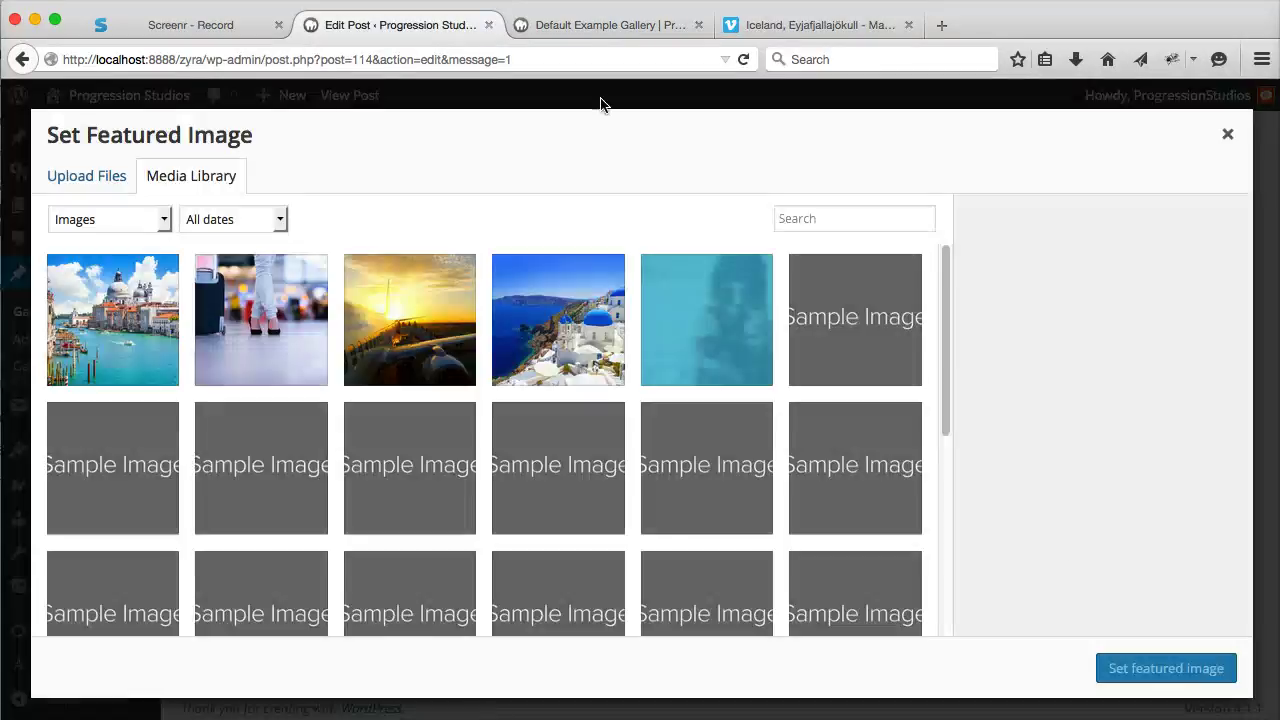
pyautogui.click(586, 24)
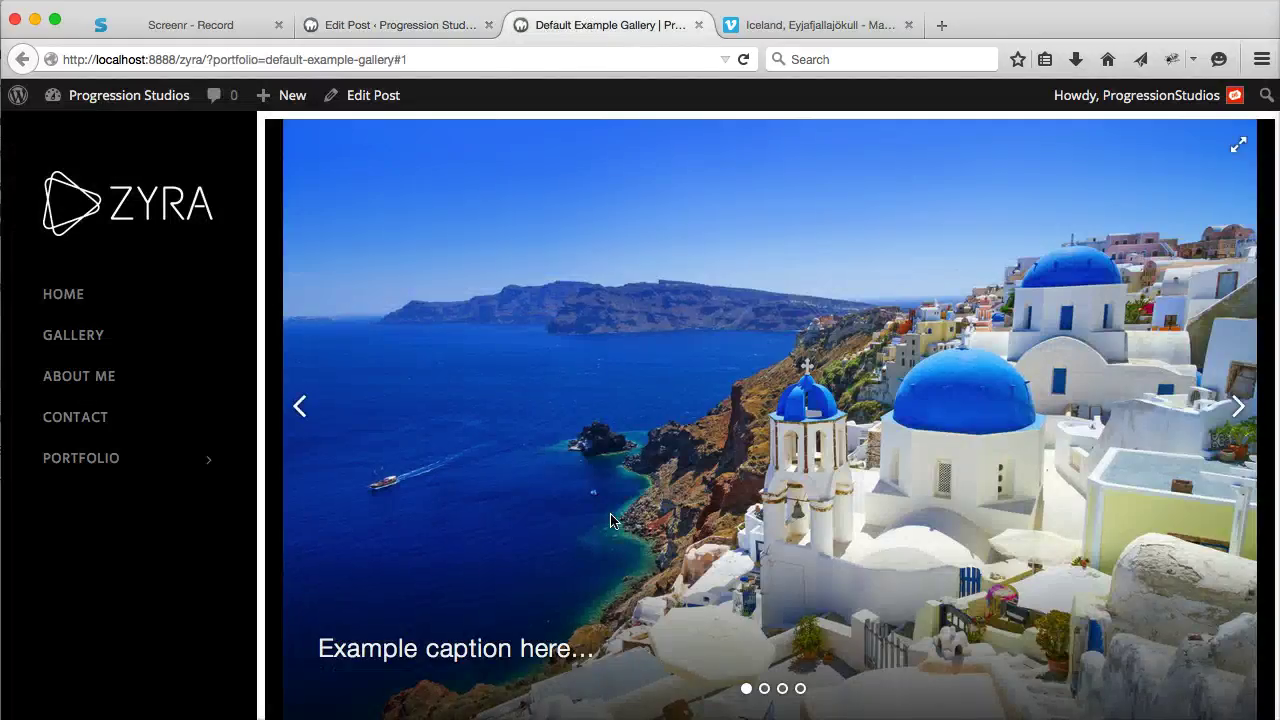
pyautogui.click(435, 30)
pyautogui.click(560, 305)
pyautogui.click(1129, 670)
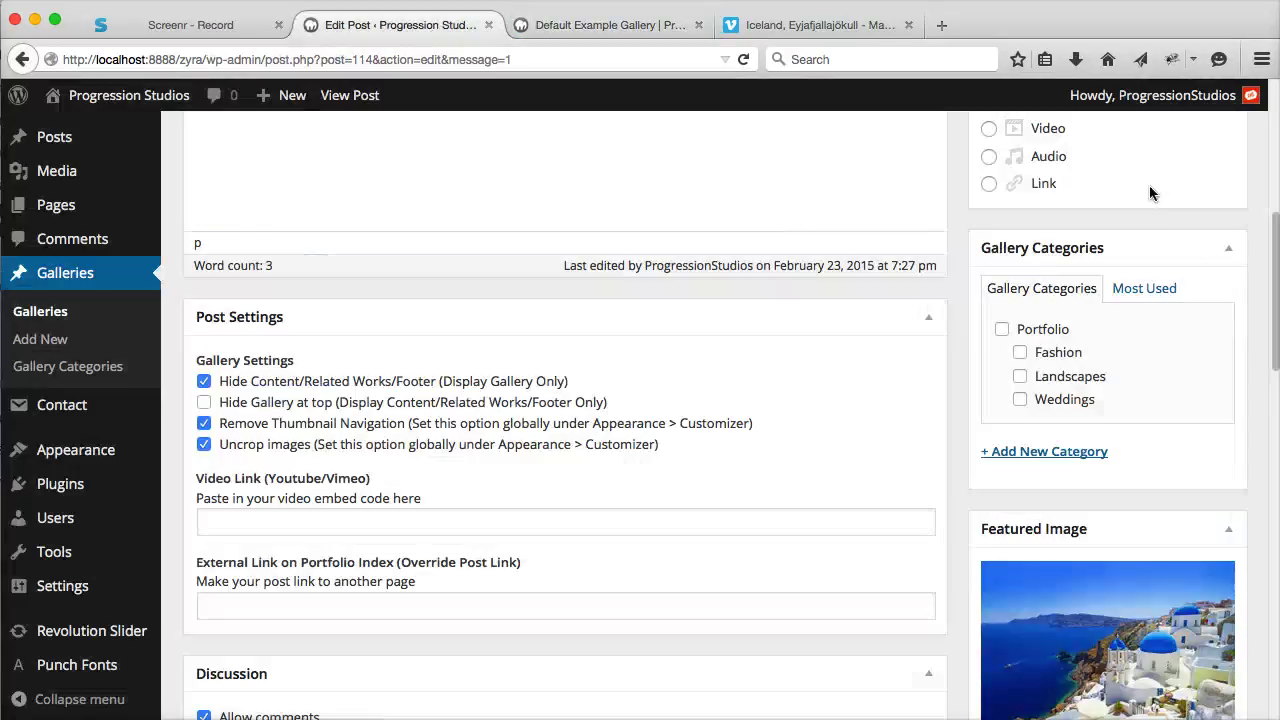
pyautogui.scroll(10, 1018, 573)
pyautogui.click(1200, 380)
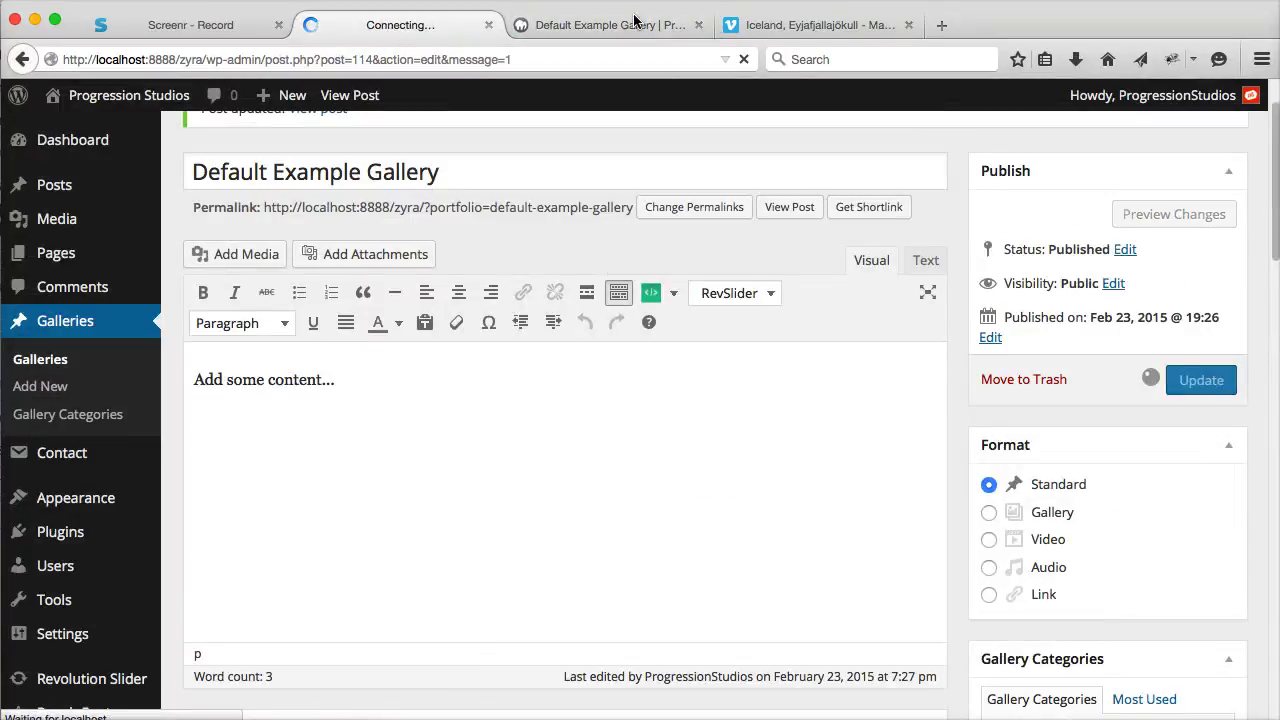
# Check the Portfolio category page on the live site and return to the Default Example Gallery page.
pyautogui.click(641, 27)
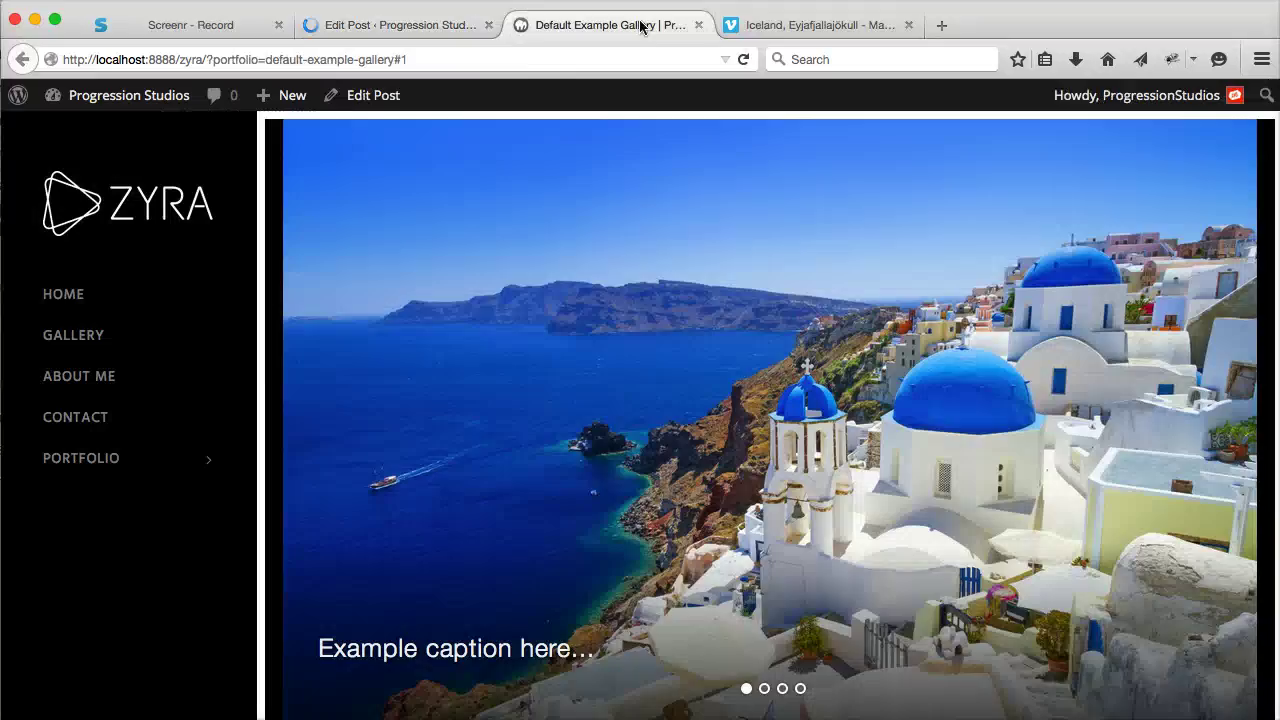
pyautogui.click(140, 458)
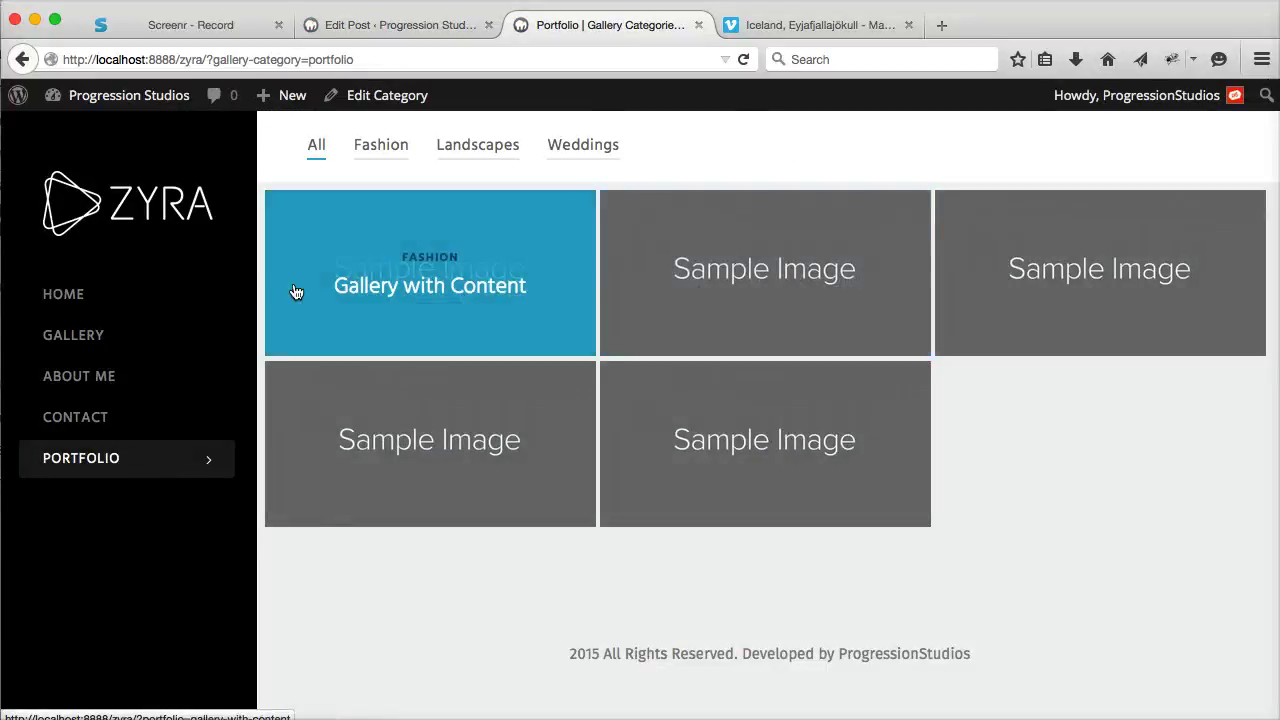
pyautogui.click(21, 58)
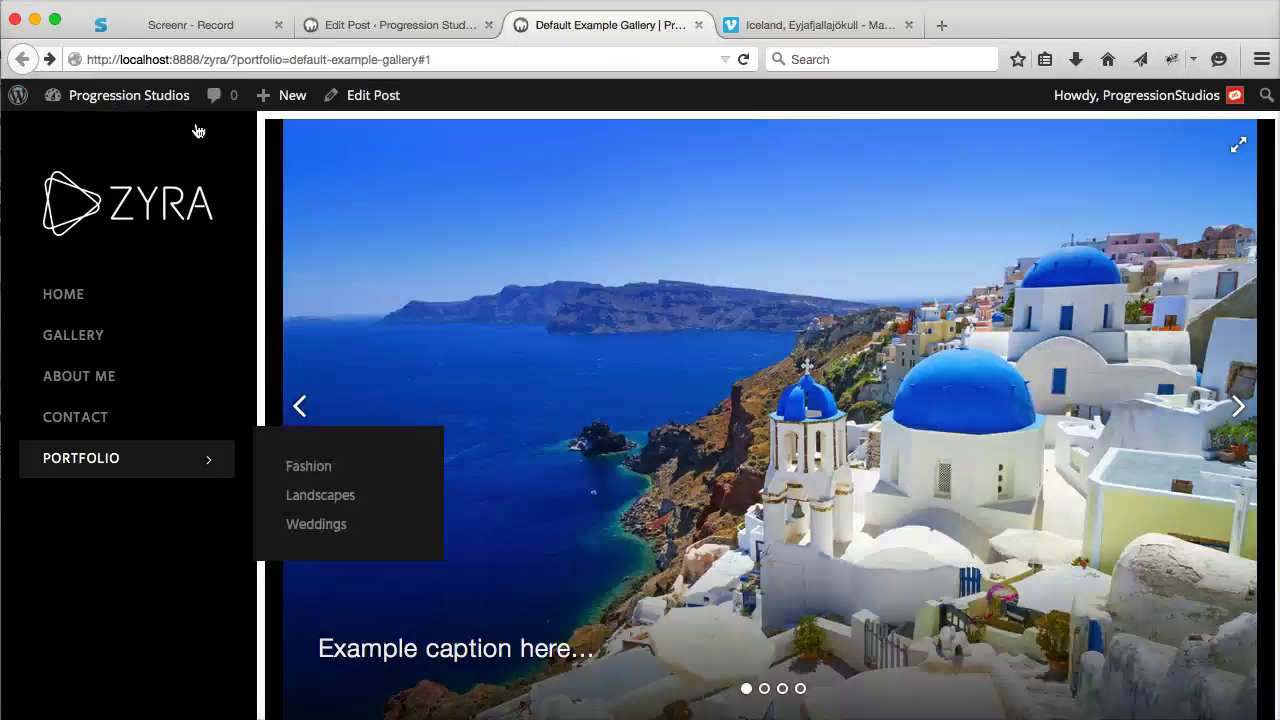
# Assign the Fashion gallery category to the Default Example Gallery post and update it.
pyautogui.click(412, 30)
pyautogui.scroll(-10, 883, 449)
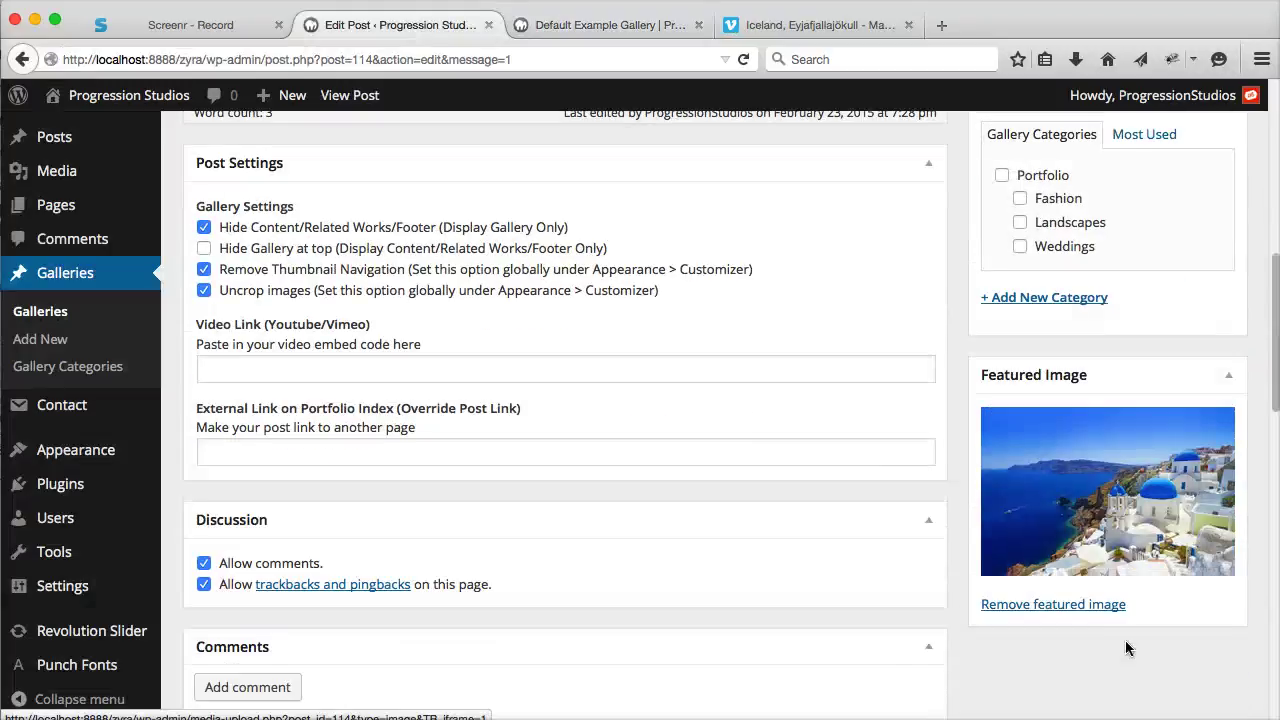
pyautogui.scroll(5, 1035, 538)
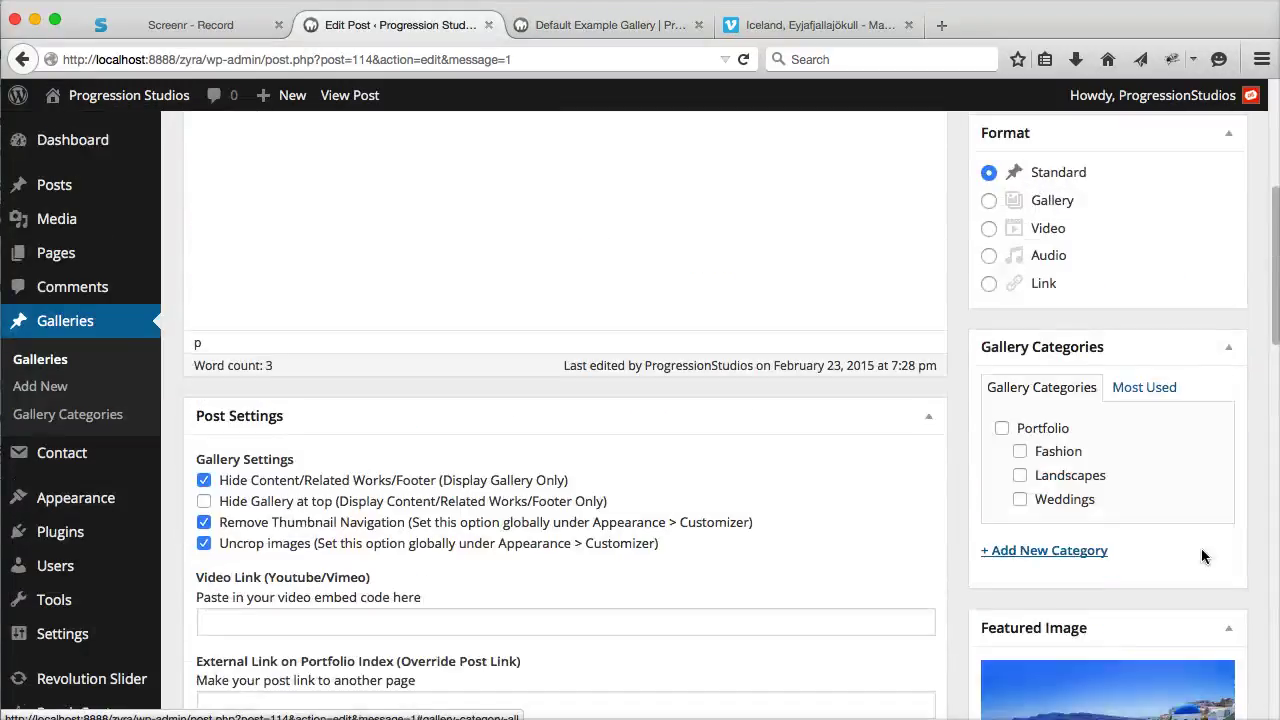
pyautogui.click(1059, 458)
pyautogui.scroll(6, 1037, 462)
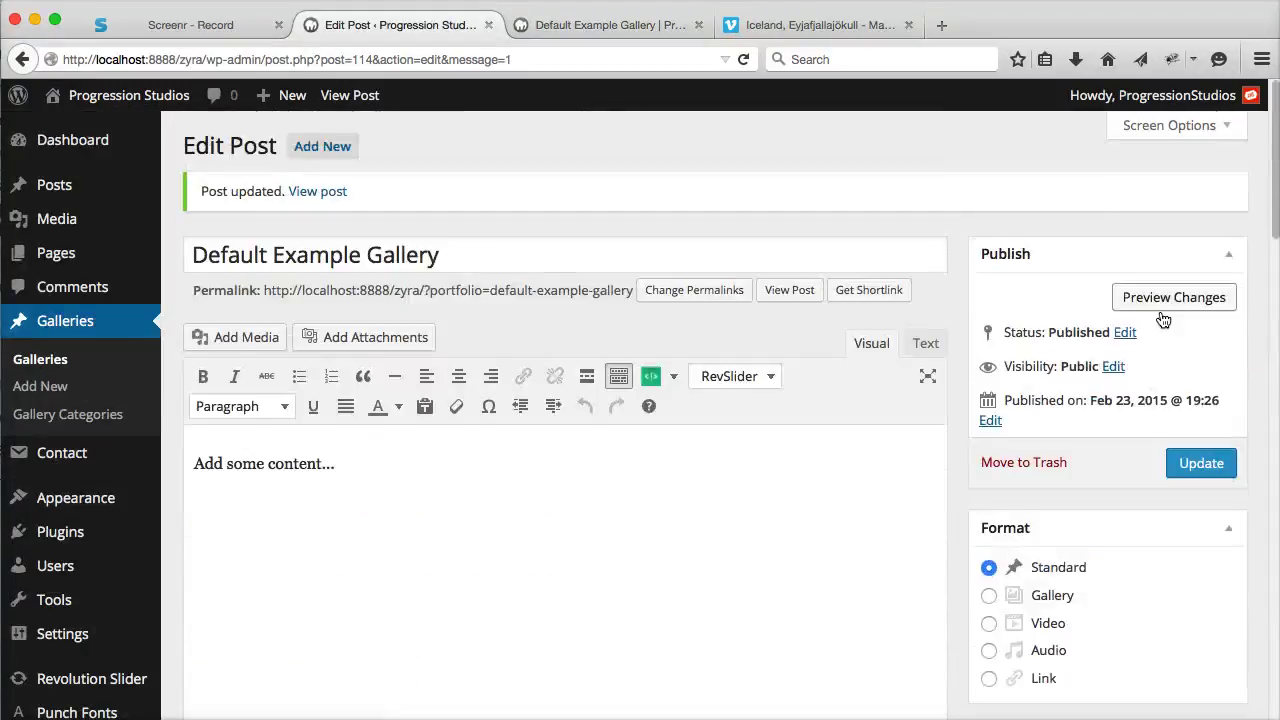
pyautogui.click(1200, 463)
# View the Fashion category page on the live site, open Default Example Gallery from it and browse through its images.
pyautogui.click(550, 27)
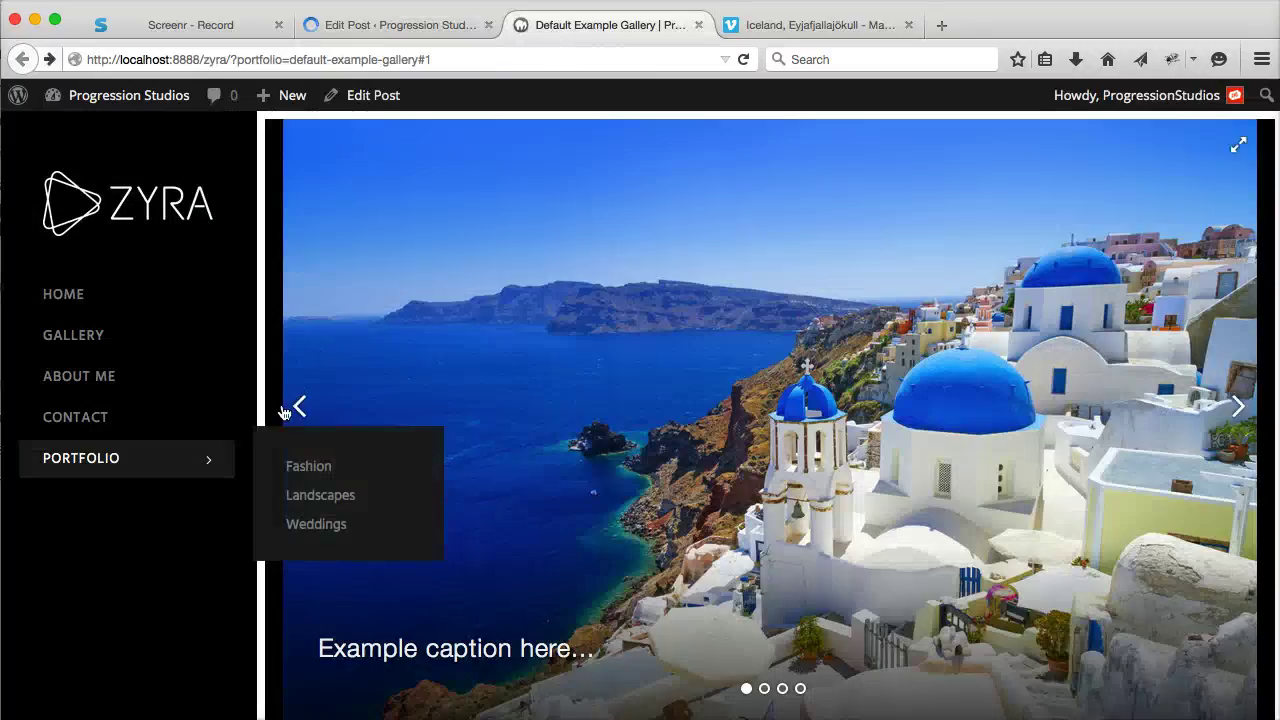
pyautogui.click(306, 465)
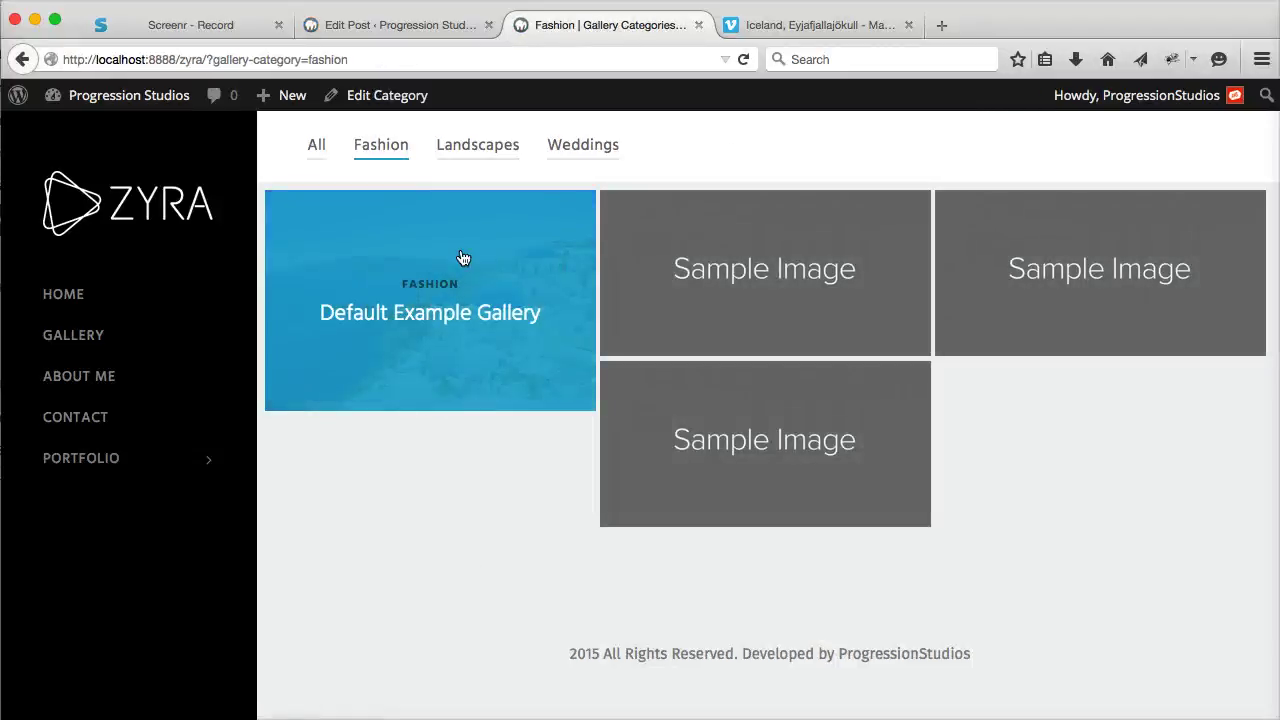
pyautogui.click(434, 234)
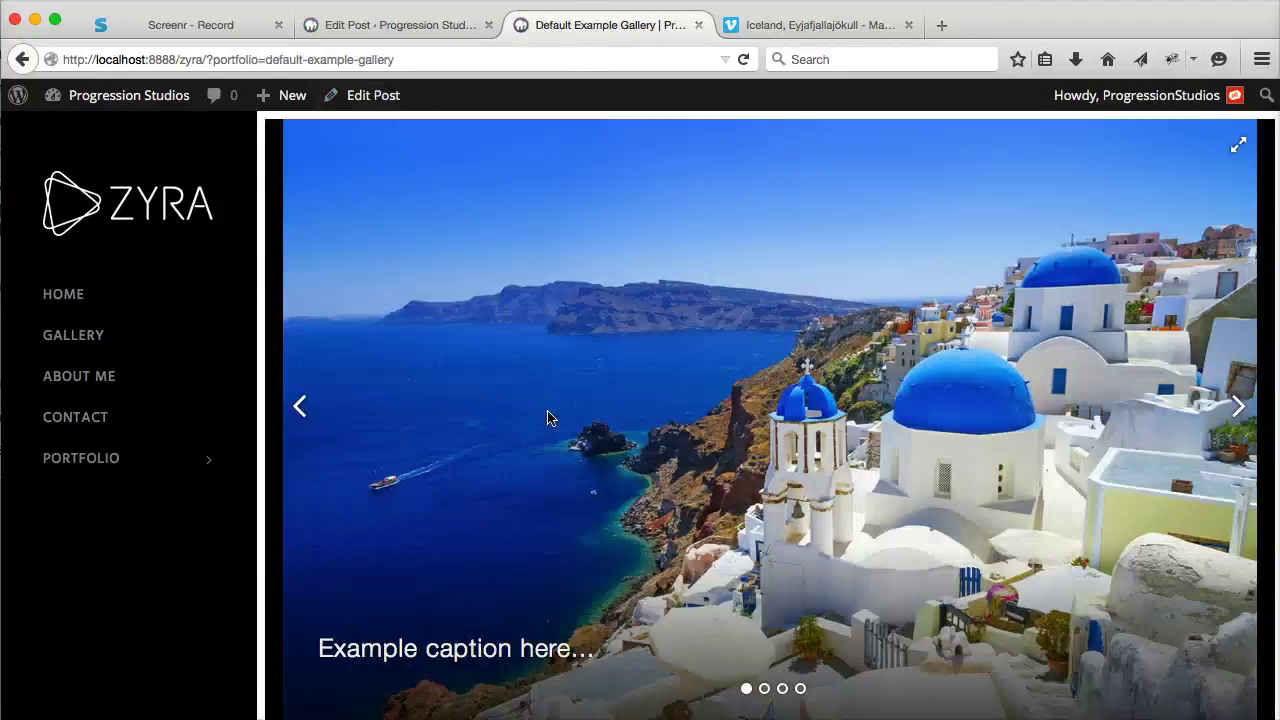
pyautogui.click(1236, 416)
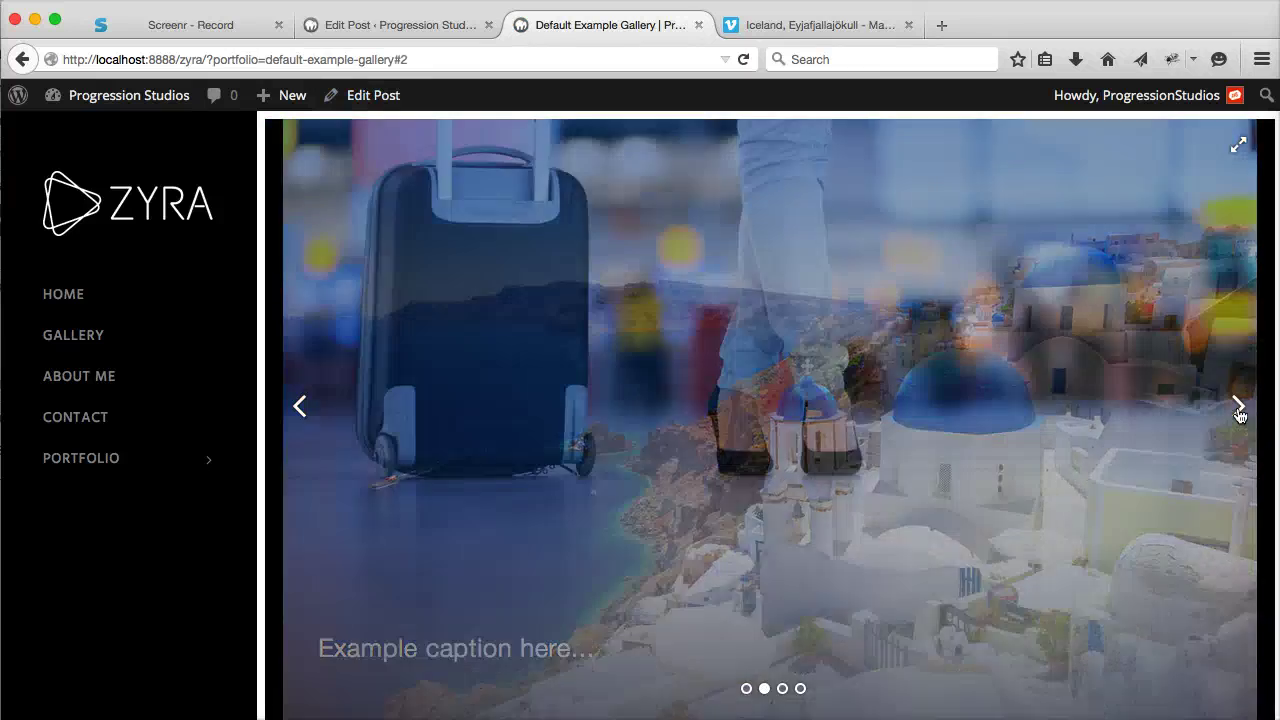
pyautogui.click(1236, 418)
pyautogui.click(1236, 420)
pyautogui.click(1236, 421)
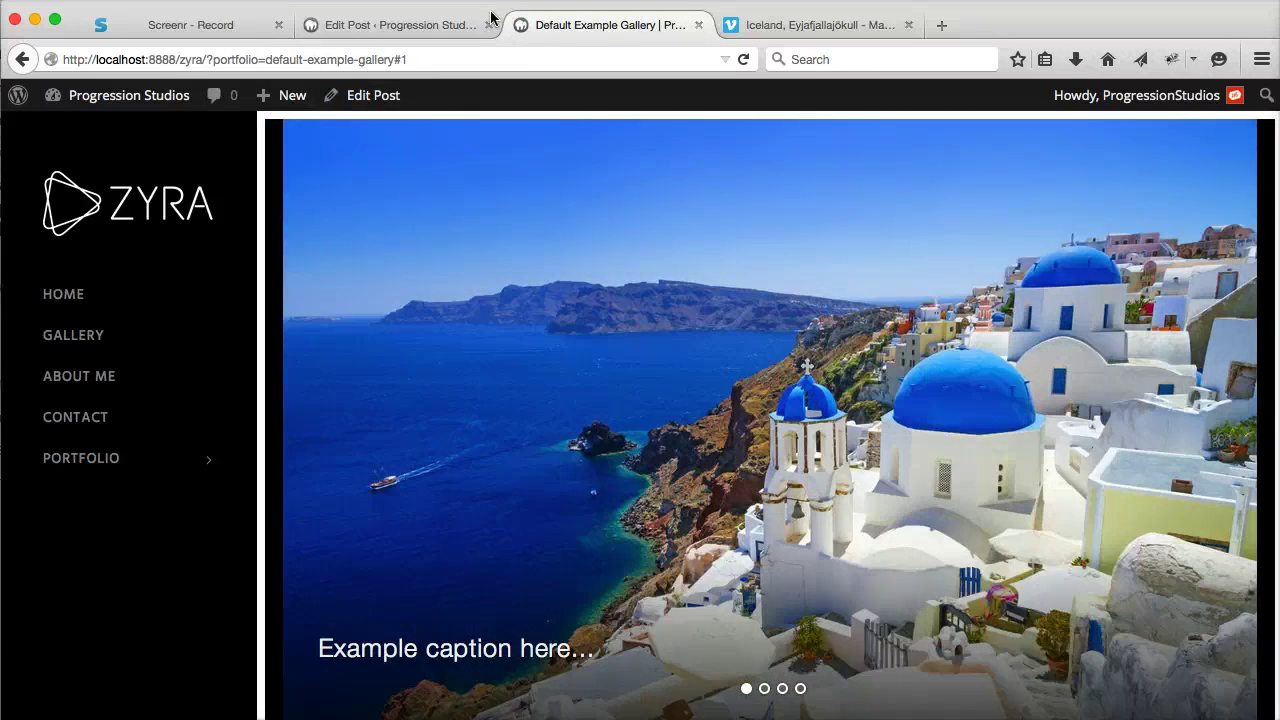
# Create a new gallery post titled "Gallery Example 2".
pyautogui.click(400, 25)
pyautogui.click(67, 390)
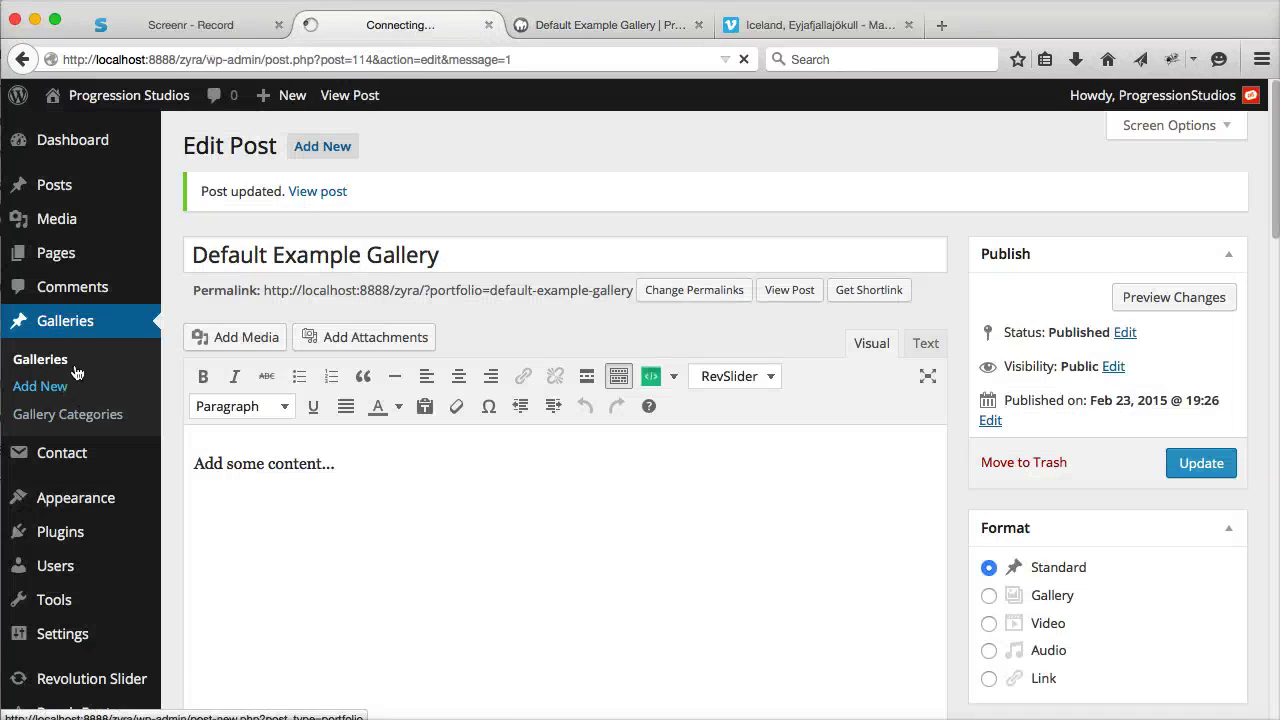
pyautogui.write('Gallery Example 2')
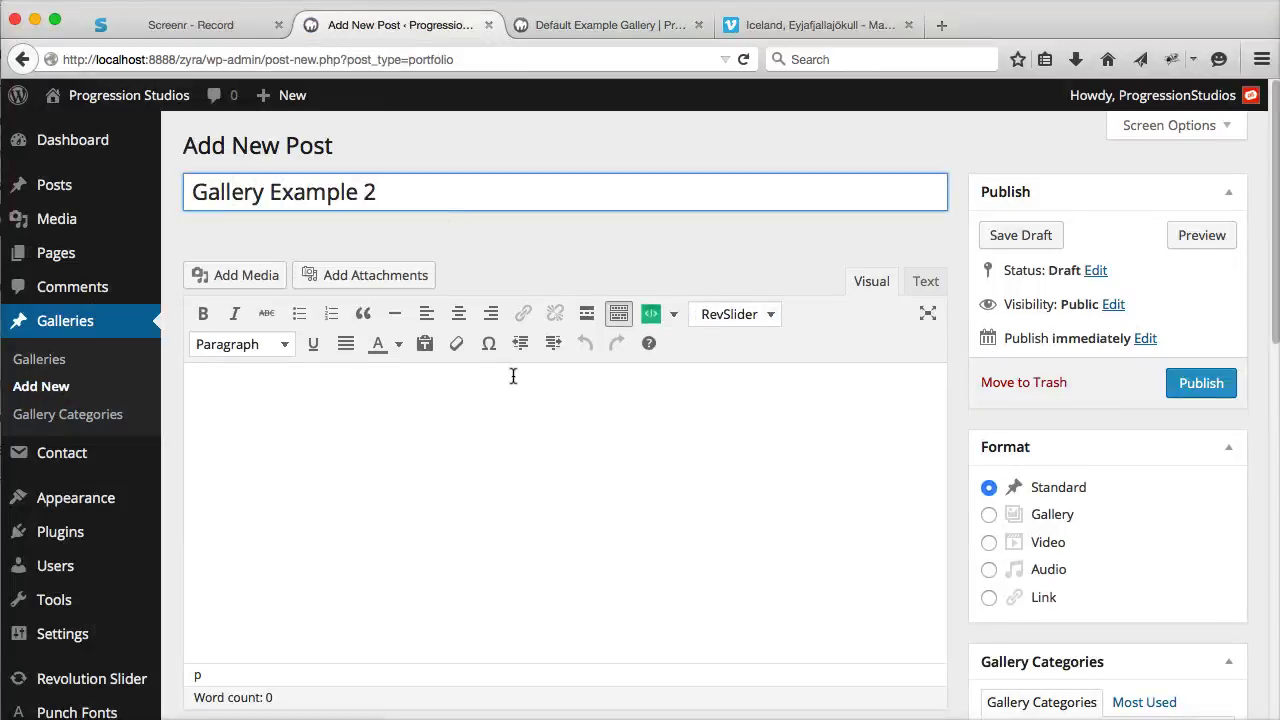
# Upload the shutterstock_125456033 and shutterstock_132035774 images, attach them to the post and check the attachment list.
pyautogui.scroll(-15, 515, 340)
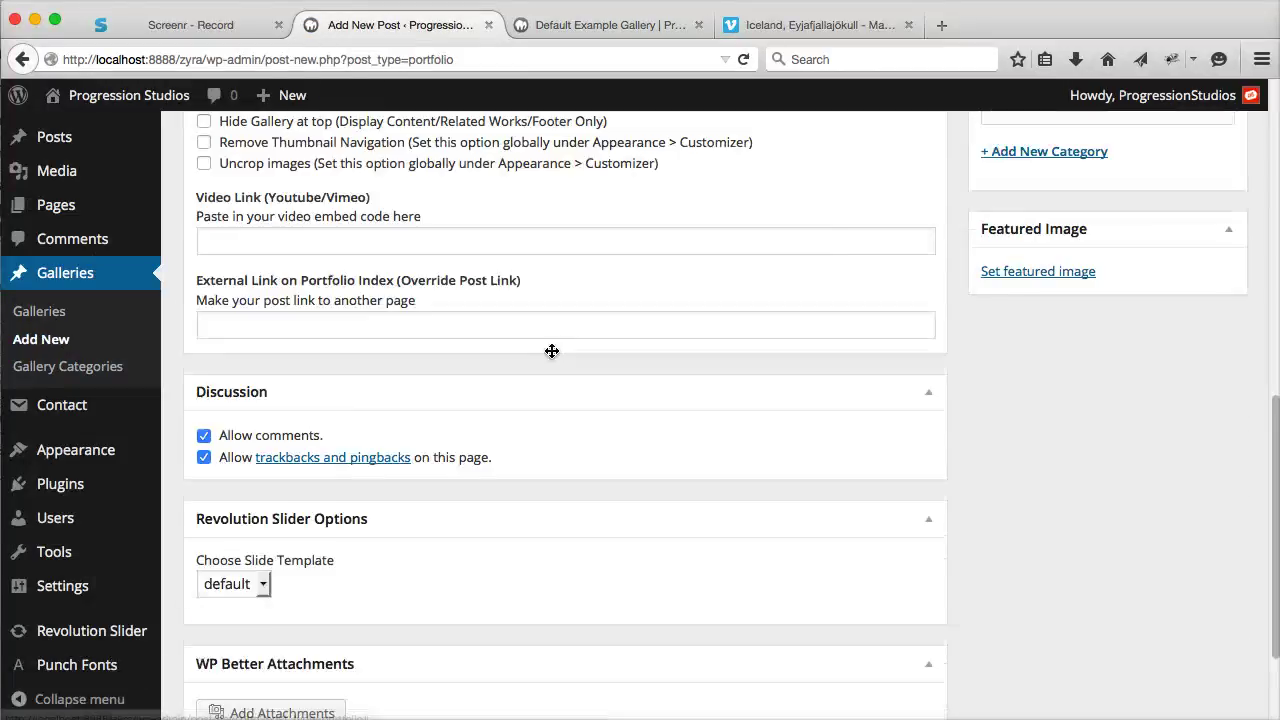
pyautogui.click(282, 559)
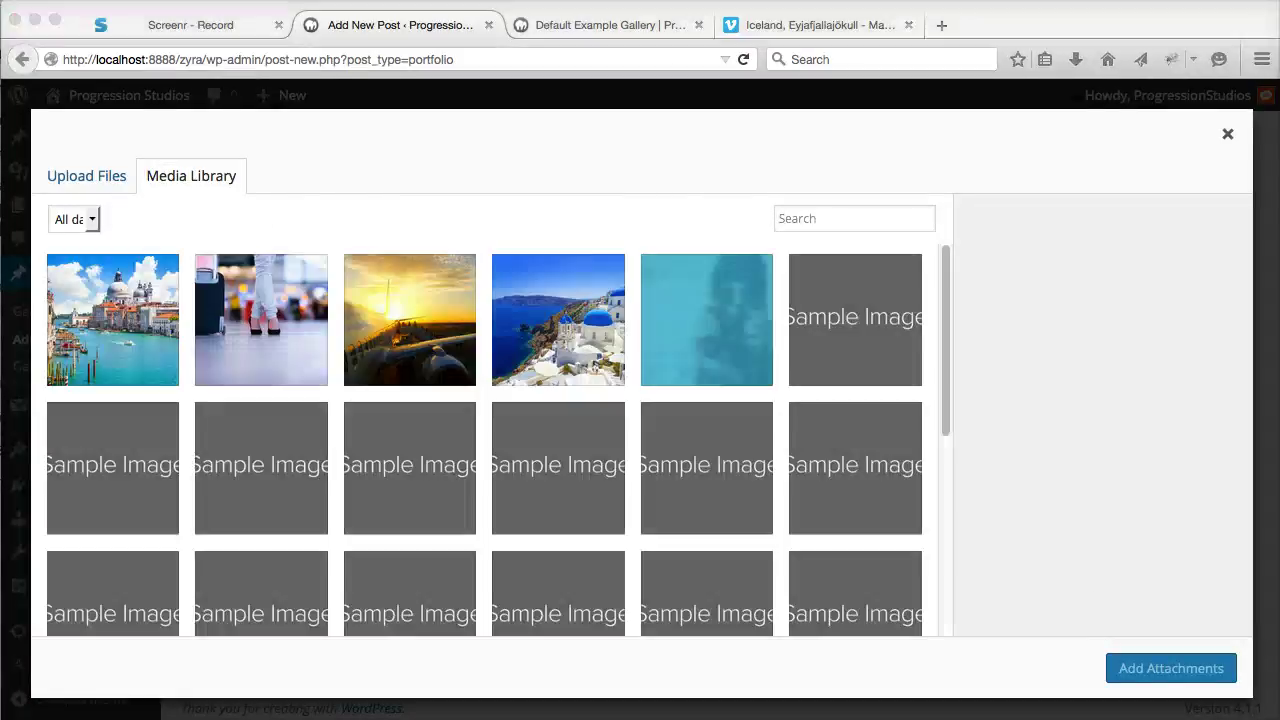
pyautogui.moveTo(1279, 300); pyautogui.dragTo(548, 163)
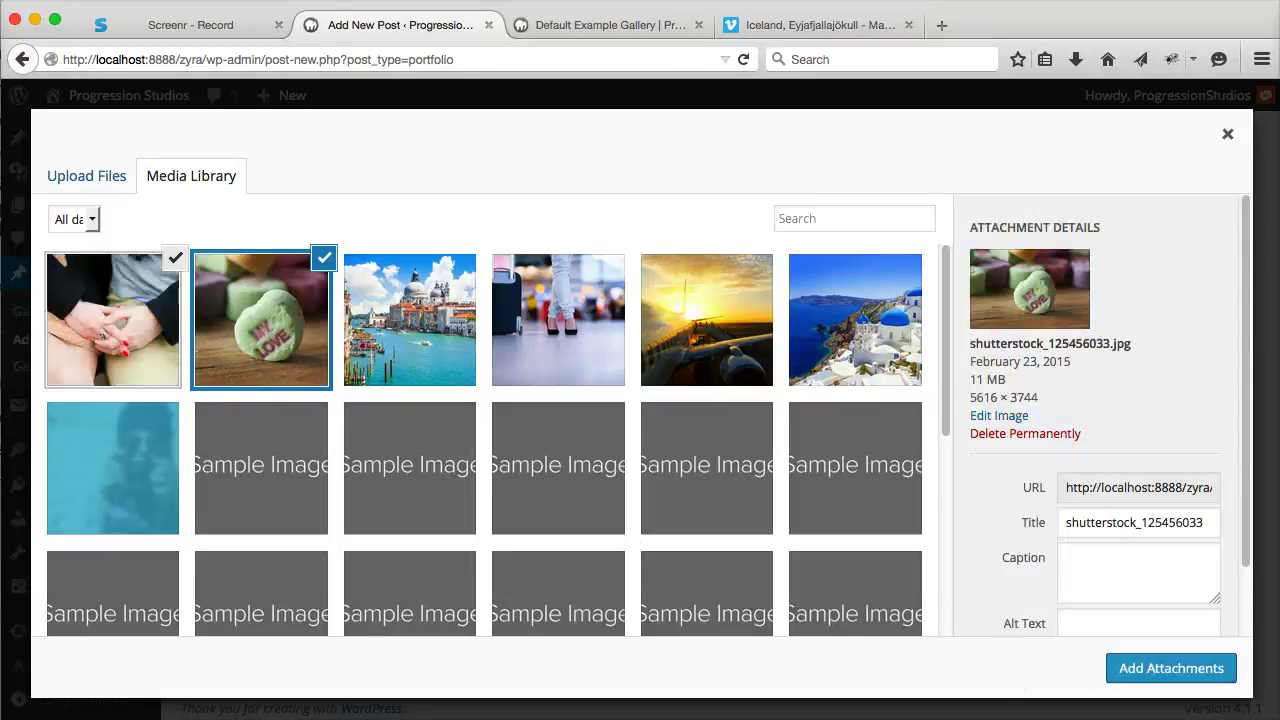
pyautogui.click(1168, 665)
pyautogui.scroll(-3, 822, 472)
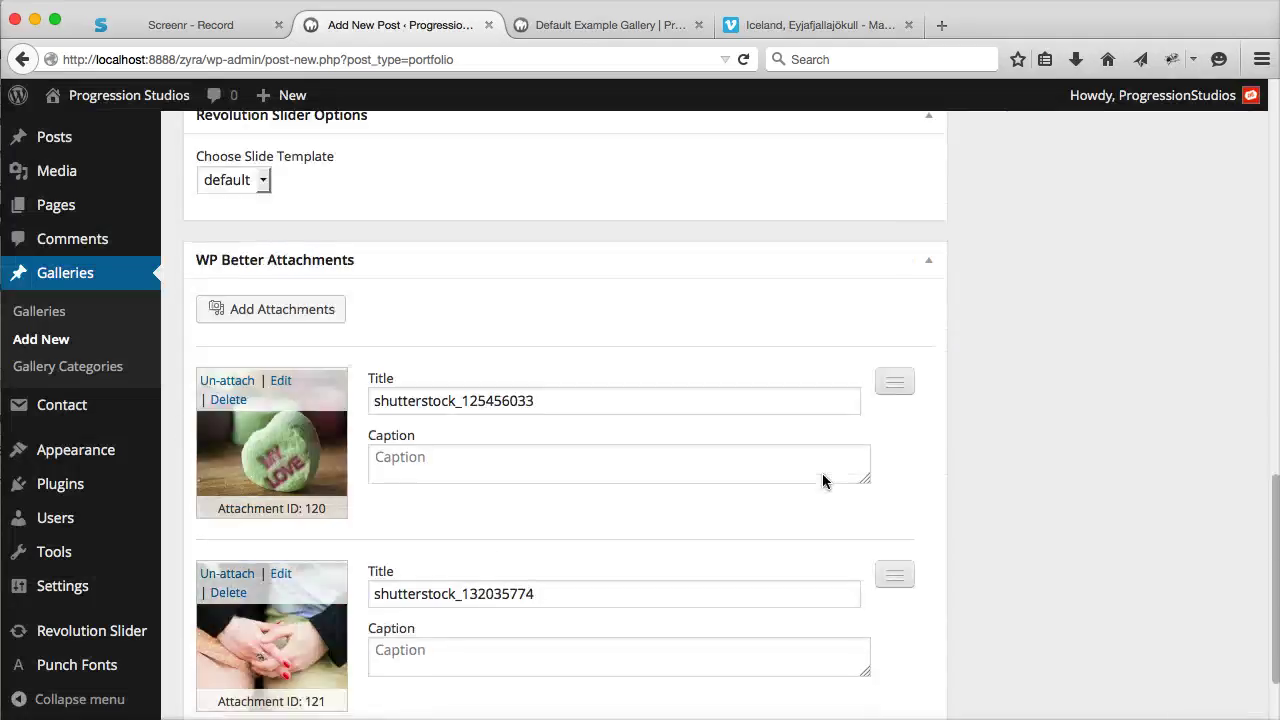
pyautogui.scroll(-1, 807, 459)
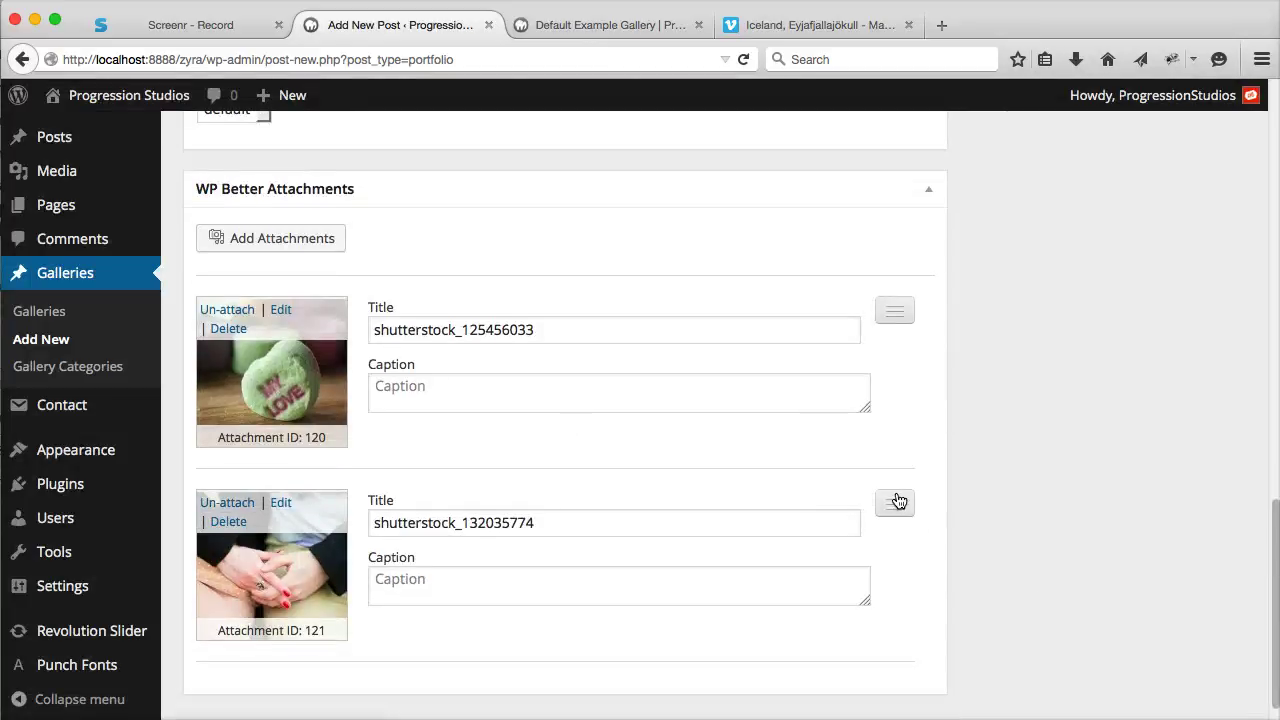
# Assign the Fashion gallery category to Gallery Example 2, set the candy heart picture as its featured image and publish the post.
pyautogui.scroll(10, 953, 506)
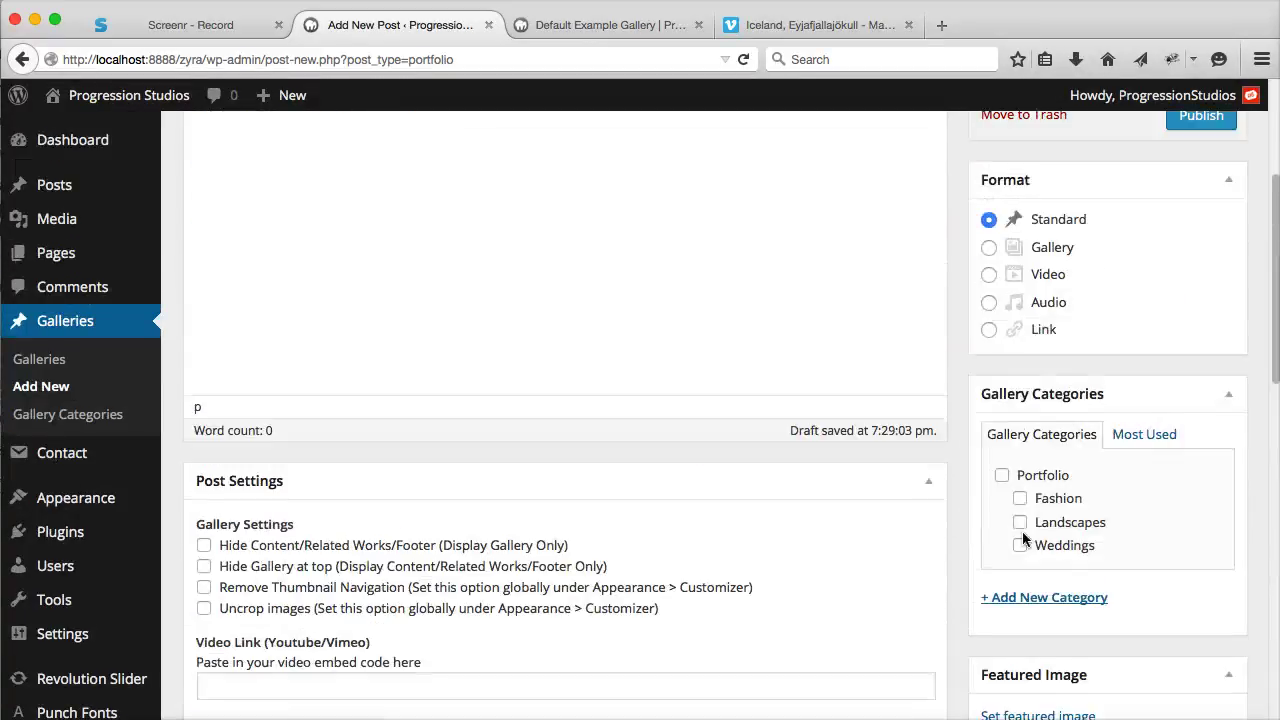
pyautogui.scroll(5, 1060, 510)
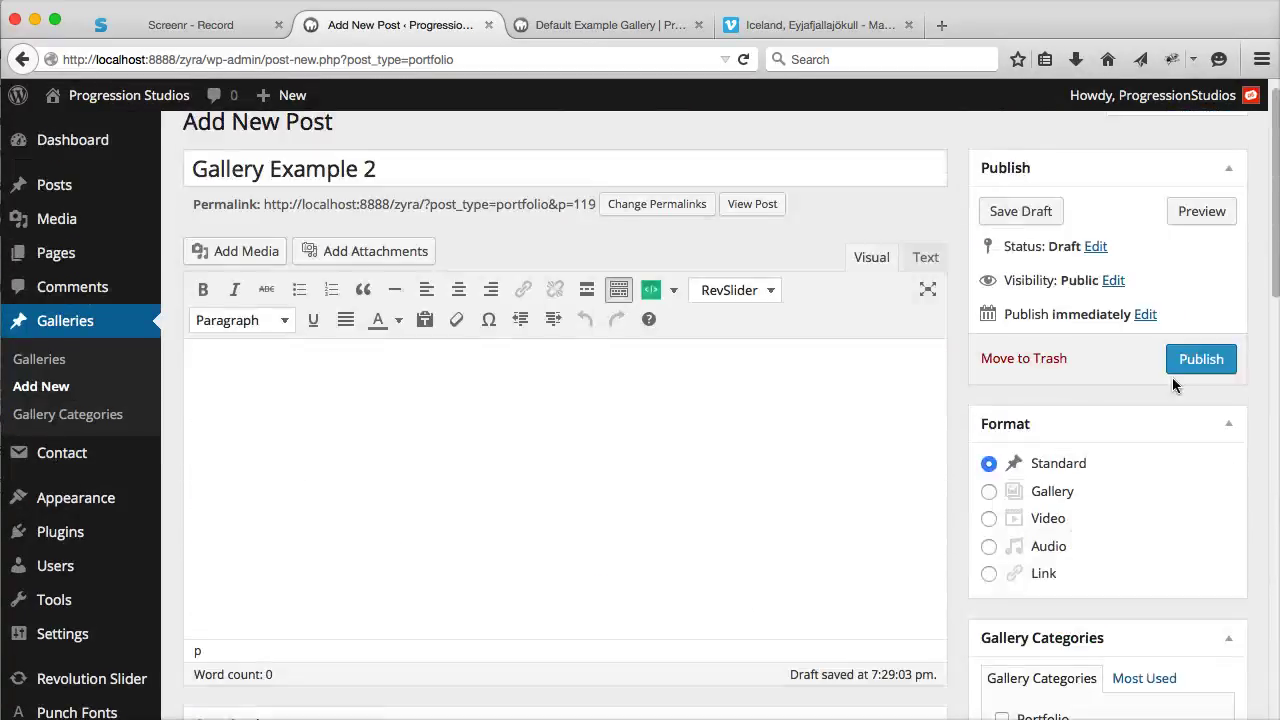
pyautogui.scroll(-5, 1183, 359)
pyautogui.scroll(-4, 1183, 359)
pyautogui.click(1023, 420)
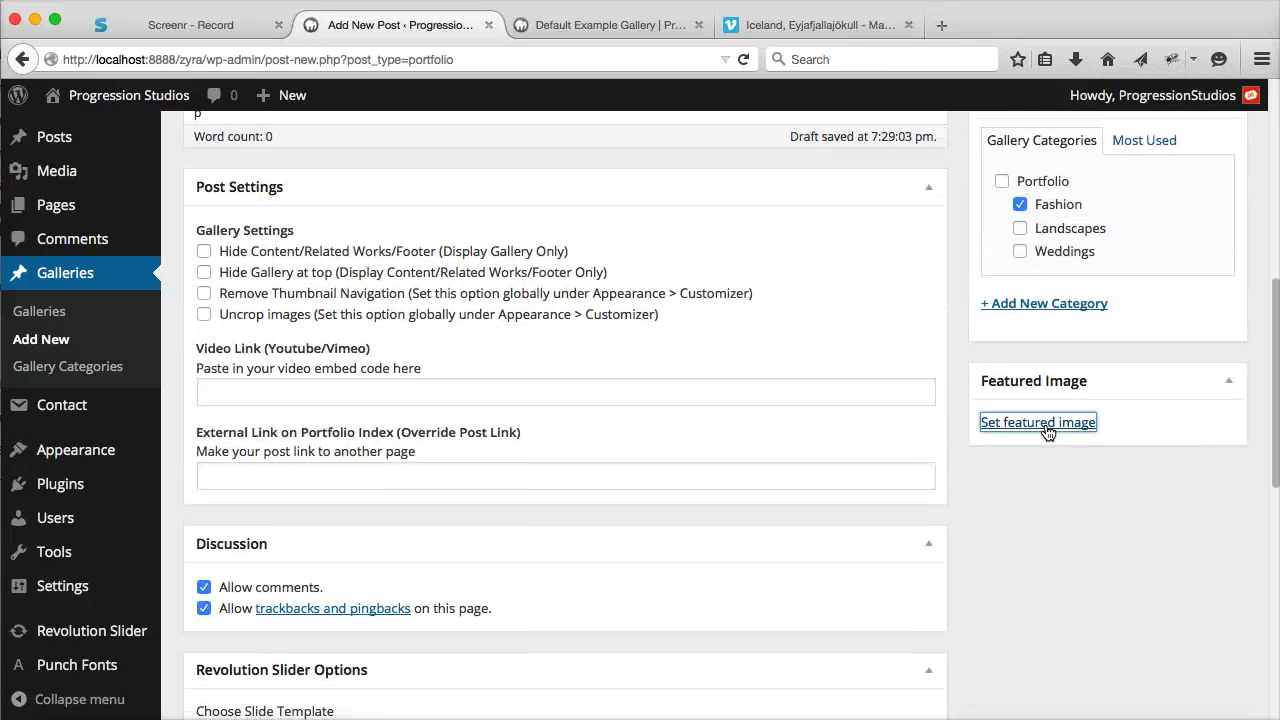
pyautogui.click(271, 321)
pyautogui.click(1117, 658)
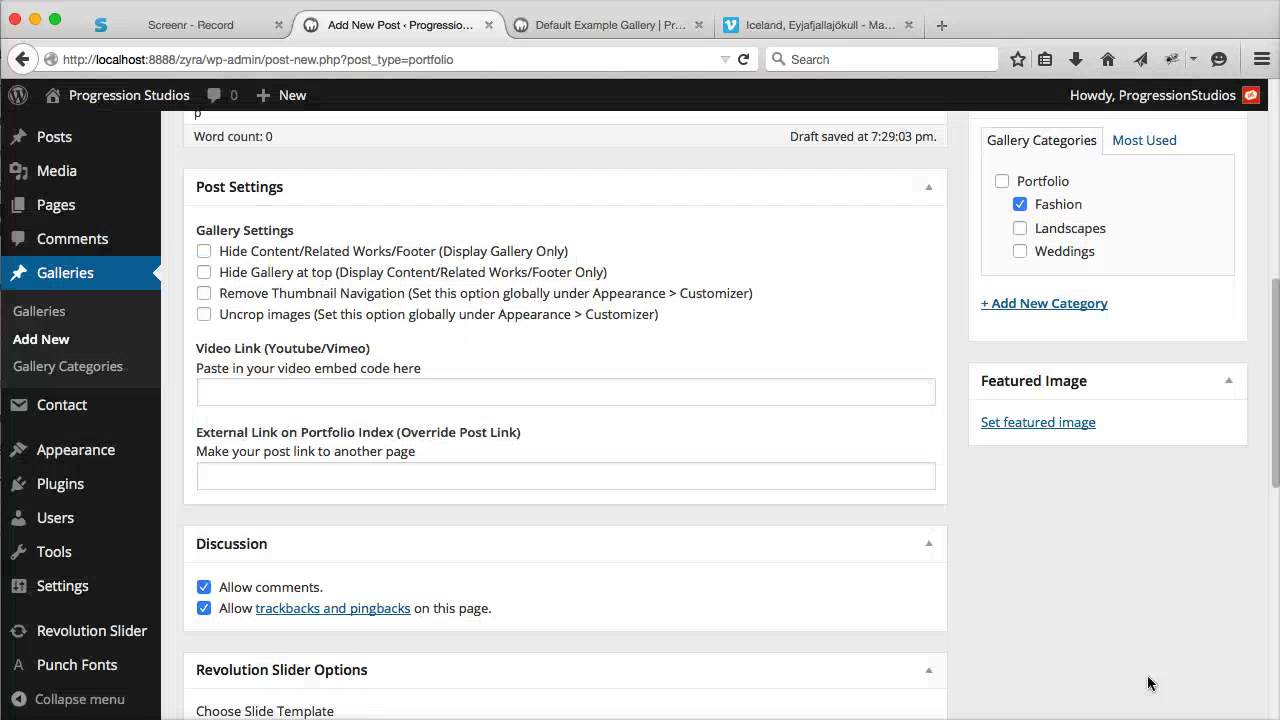
pyautogui.scroll(8, 1151, 680)
pyautogui.click(1203, 385)
# View the Gallery Example 2 post on the live site and browse through its images.
pyautogui.click(632, 31)
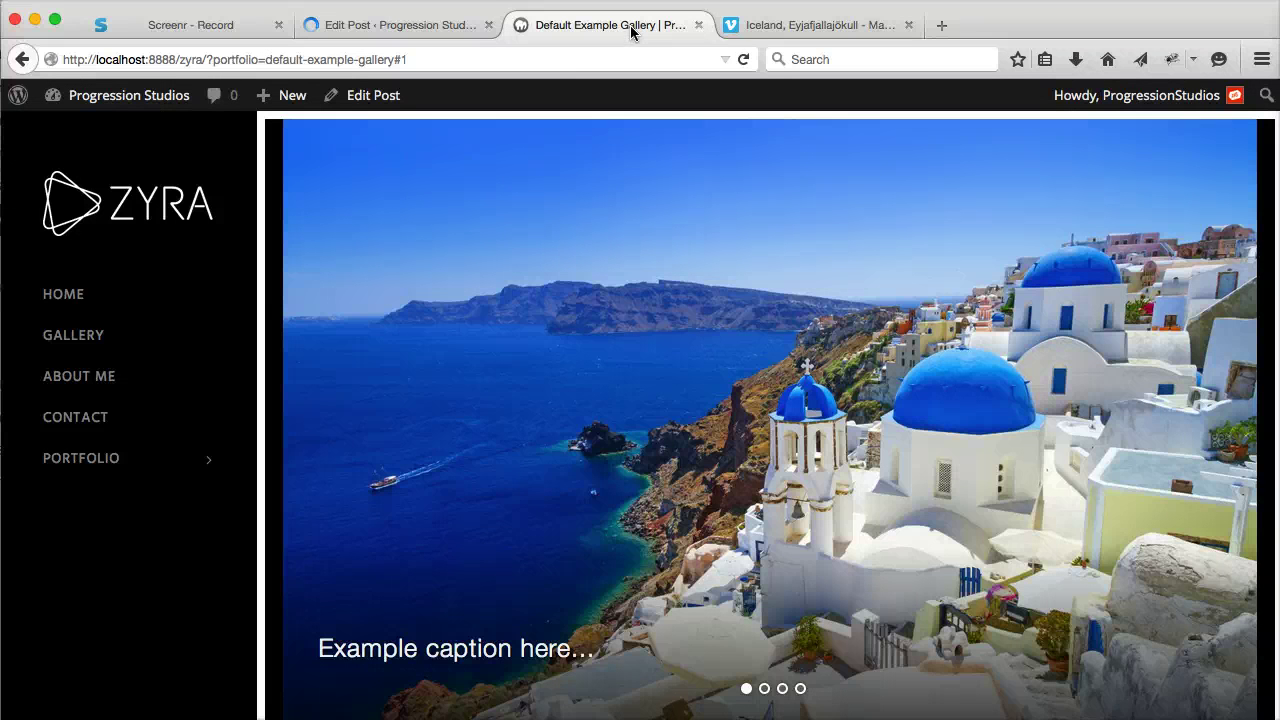
pyautogui.click(704, 28)
pyautogui.click(394, 30)
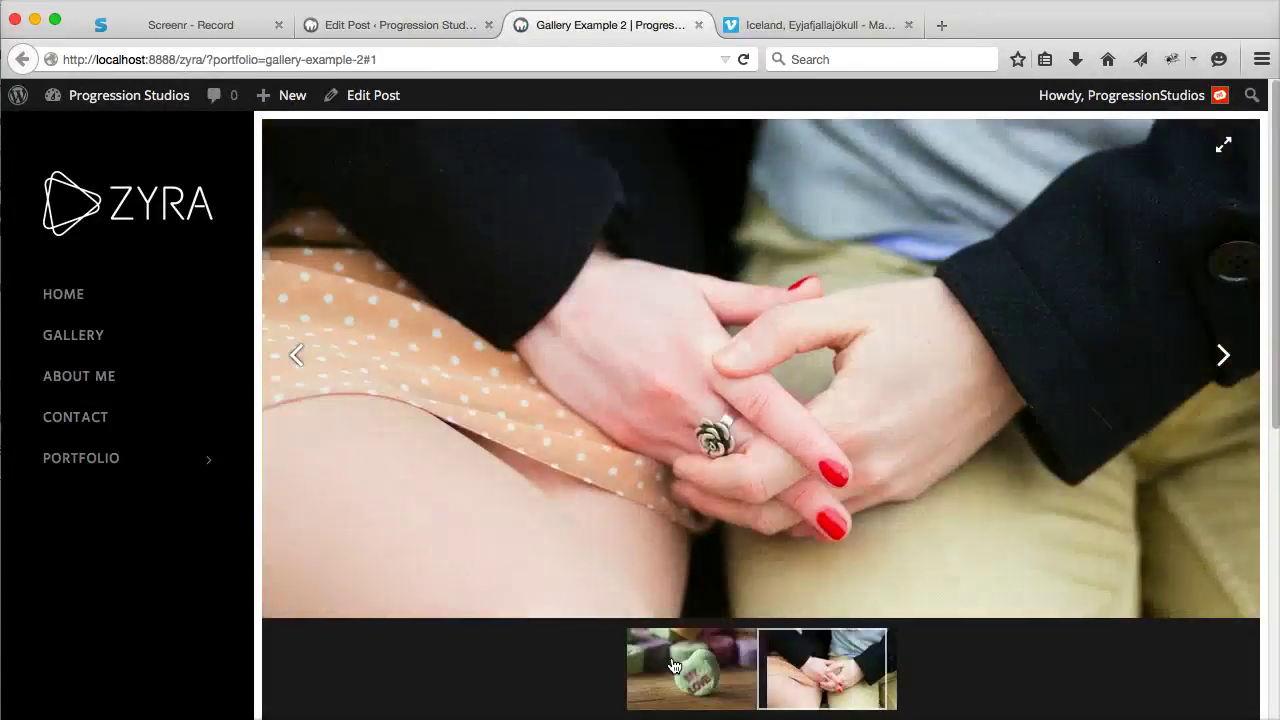
pyautogui.click(822, 421)
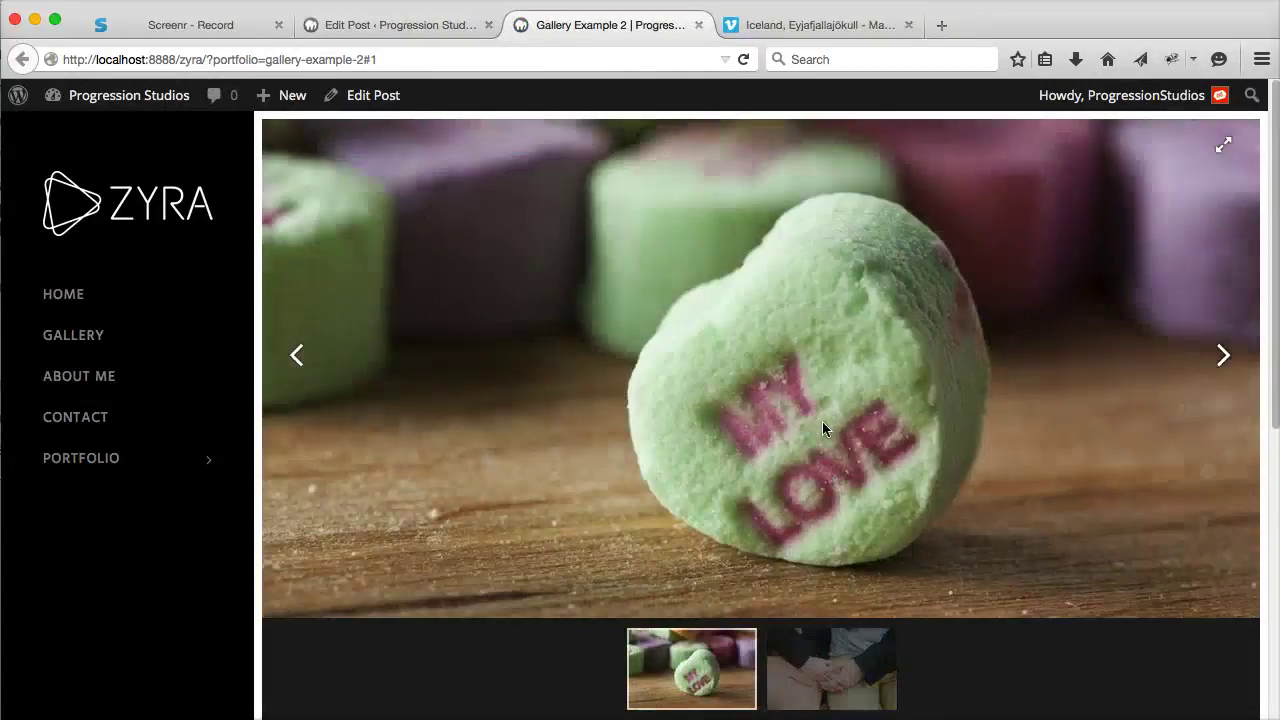
# View the Fashion category page and the Gallery page on the live site, and close the site preview.
pyautogui.click(400, 28)
pyautogui.click(598, 17)
pyautogui.moveTo(206, 457)
pyautogui.click(300, 467)
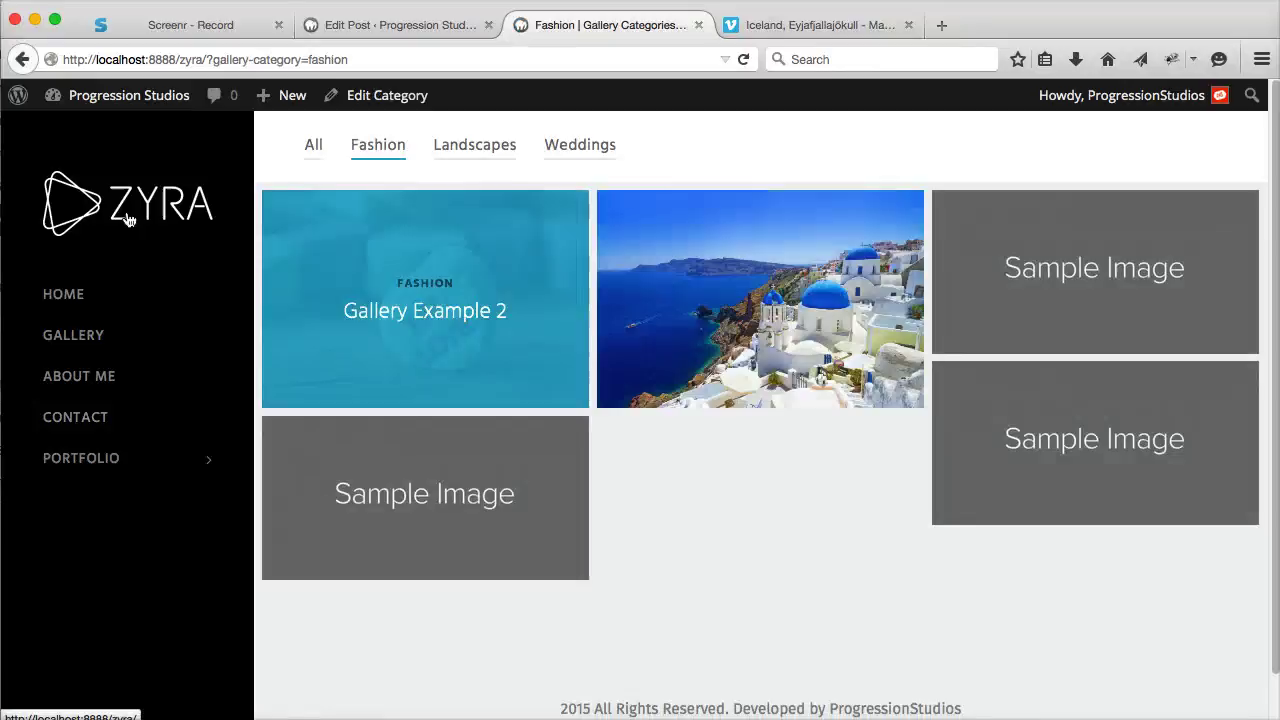
pyautogui.click(55, 346)
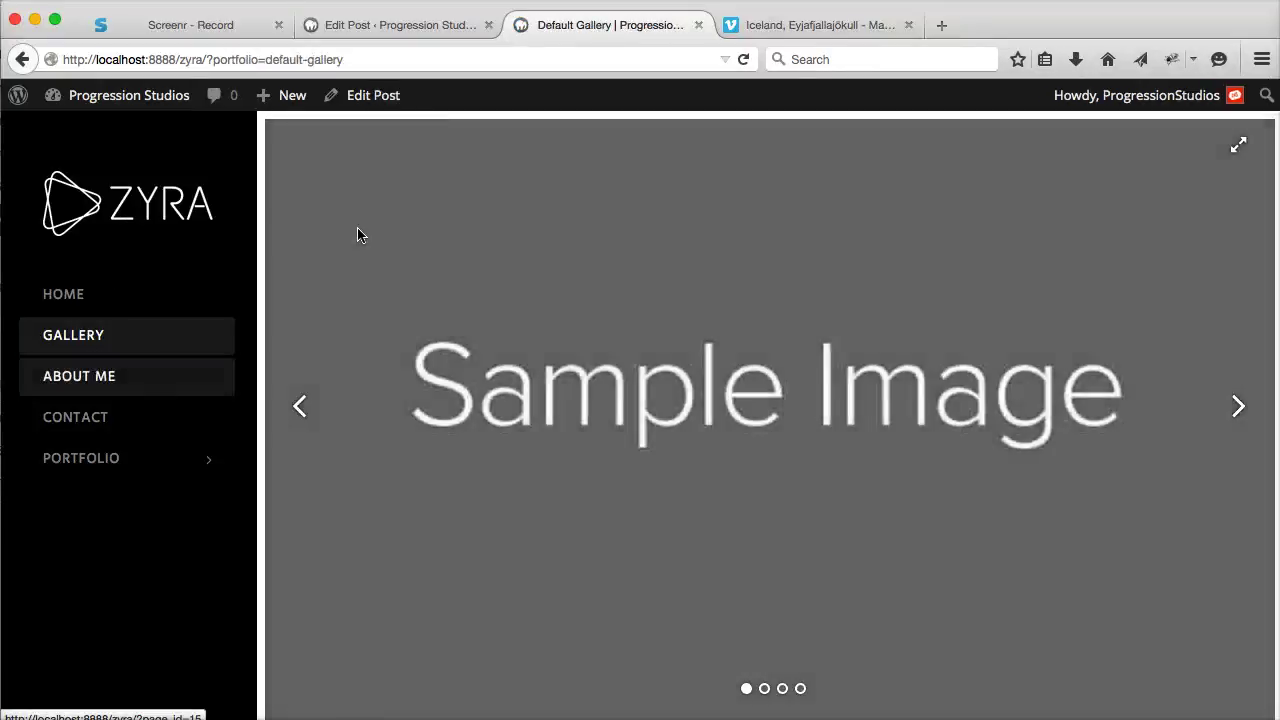
pyautogui.click(698, 25)
# Open the Main Navigation menu editor, check that Galleries is among the shown item types and expand the list of galleries.
pyautogui.click(416, 28)
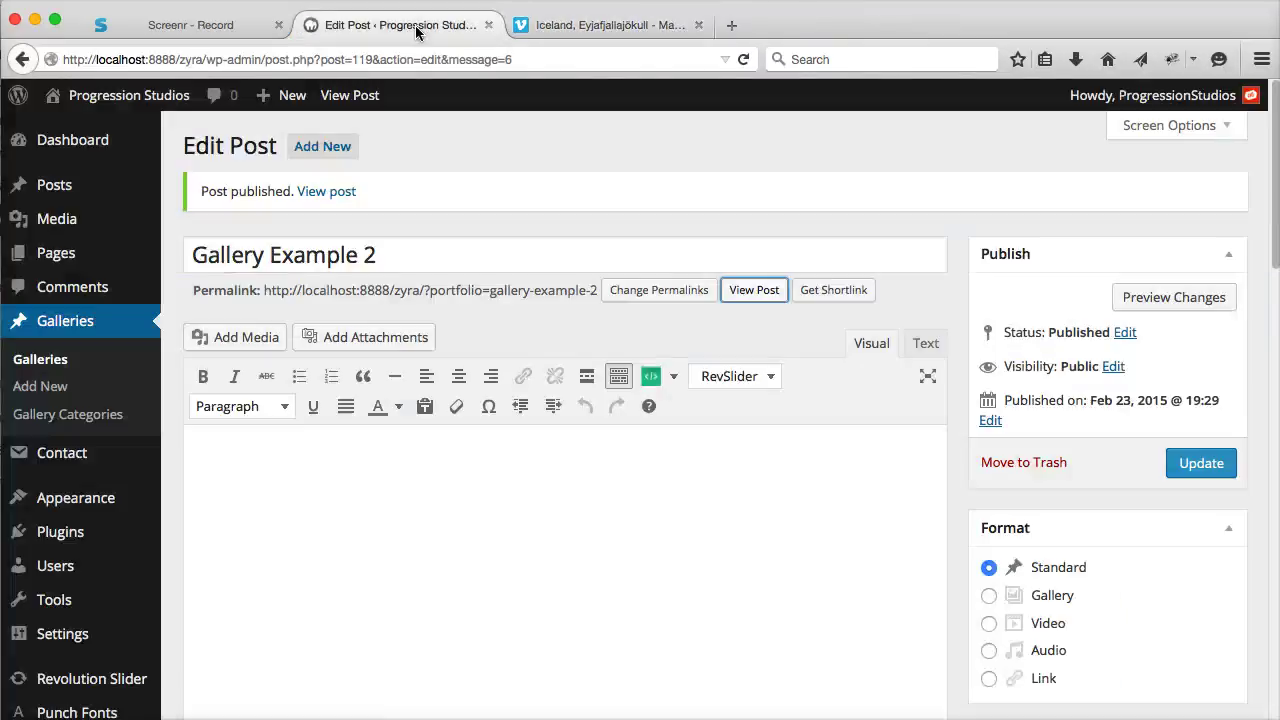
pyautogui.moveTo(116, 507)
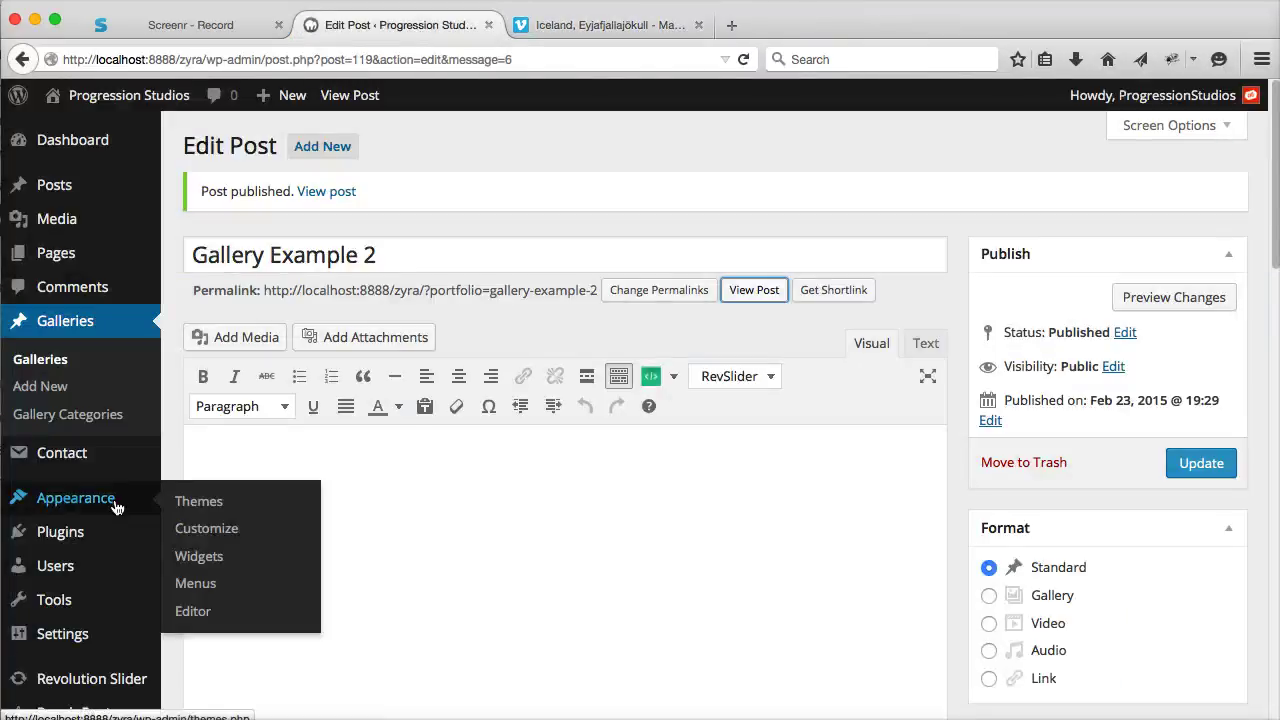
pyautogui.click(196, 585)
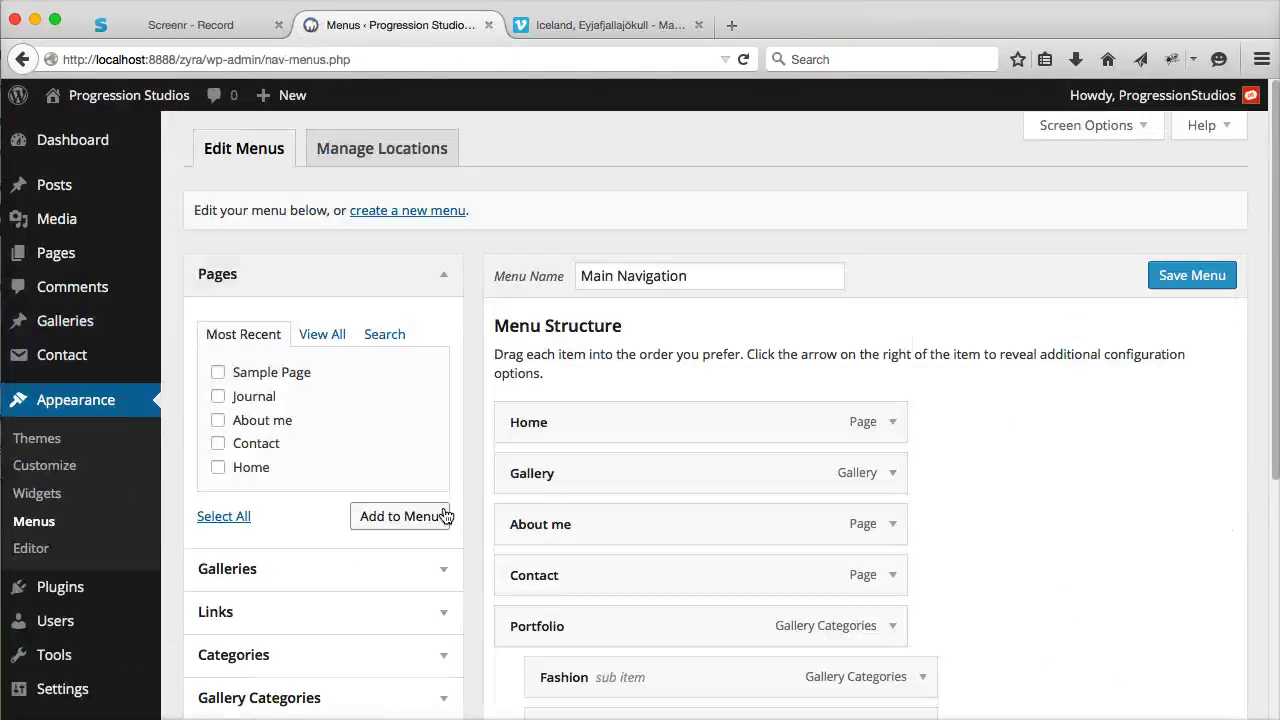
pyautogui.scroll(-1, 466, 453)
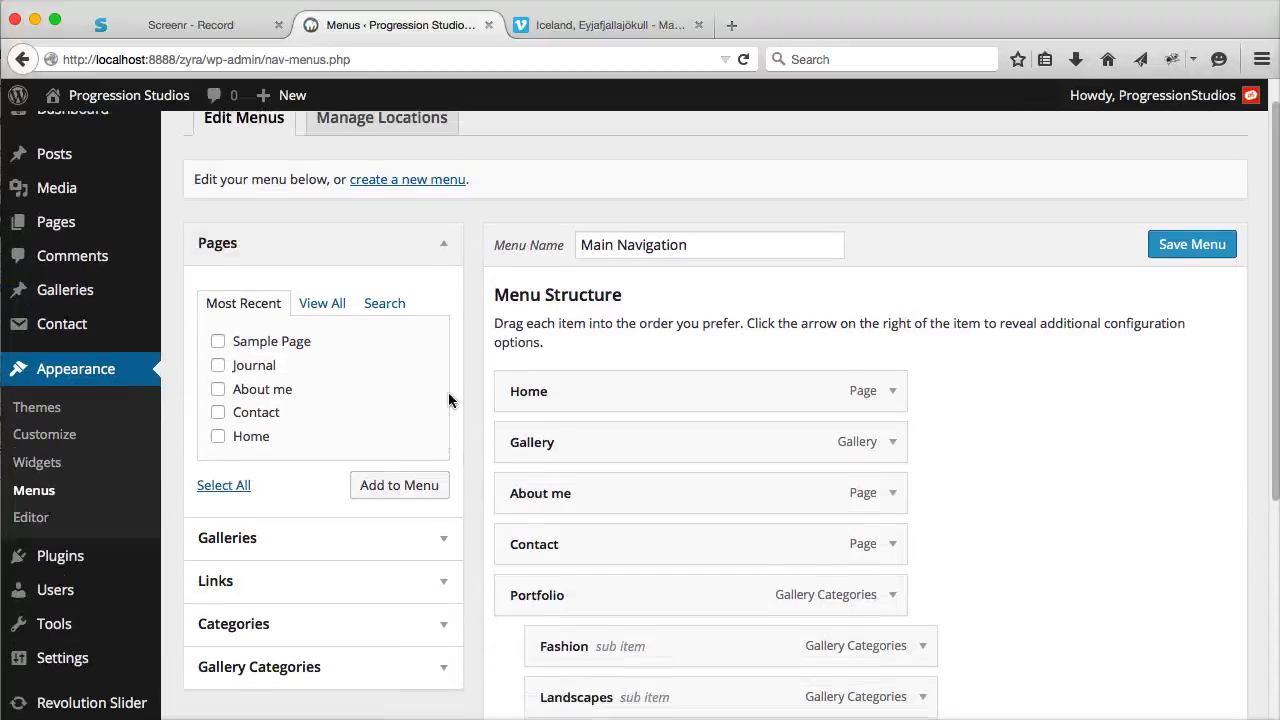
pyautogui.scroll(1, 448, 392)
pyautogui.click(1087, 126)
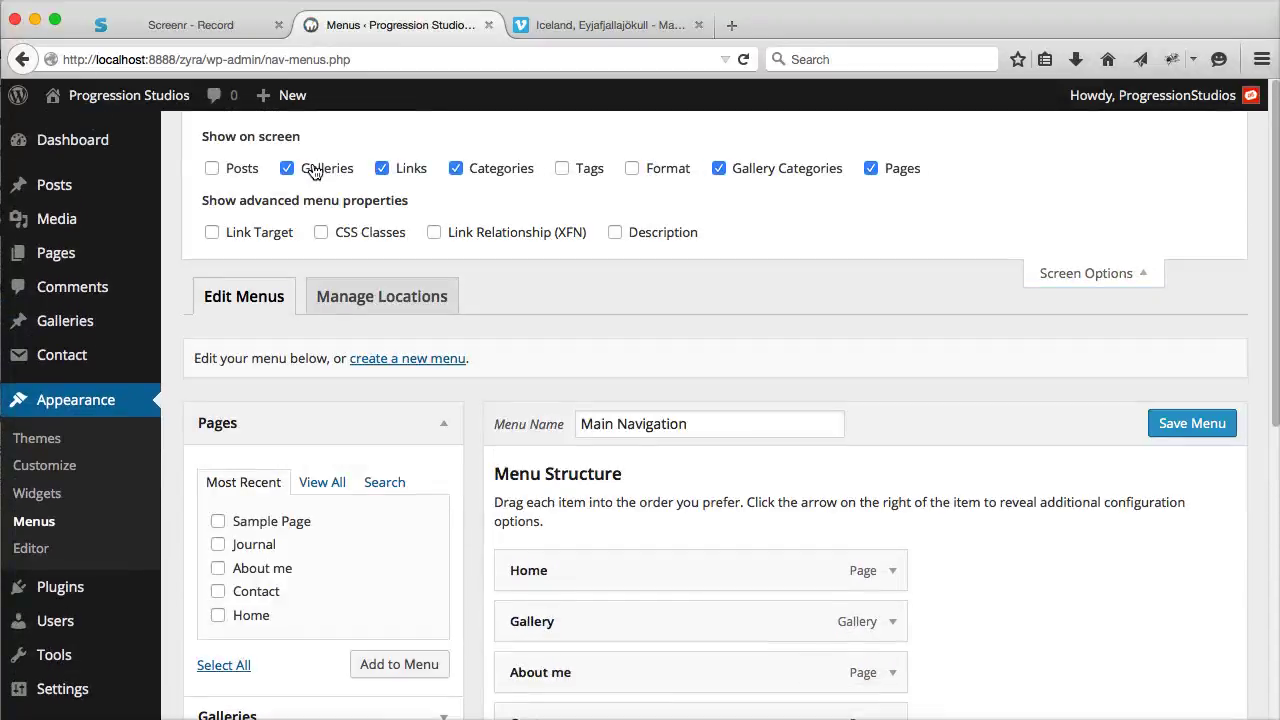
pyautogui.click(1068, 268)
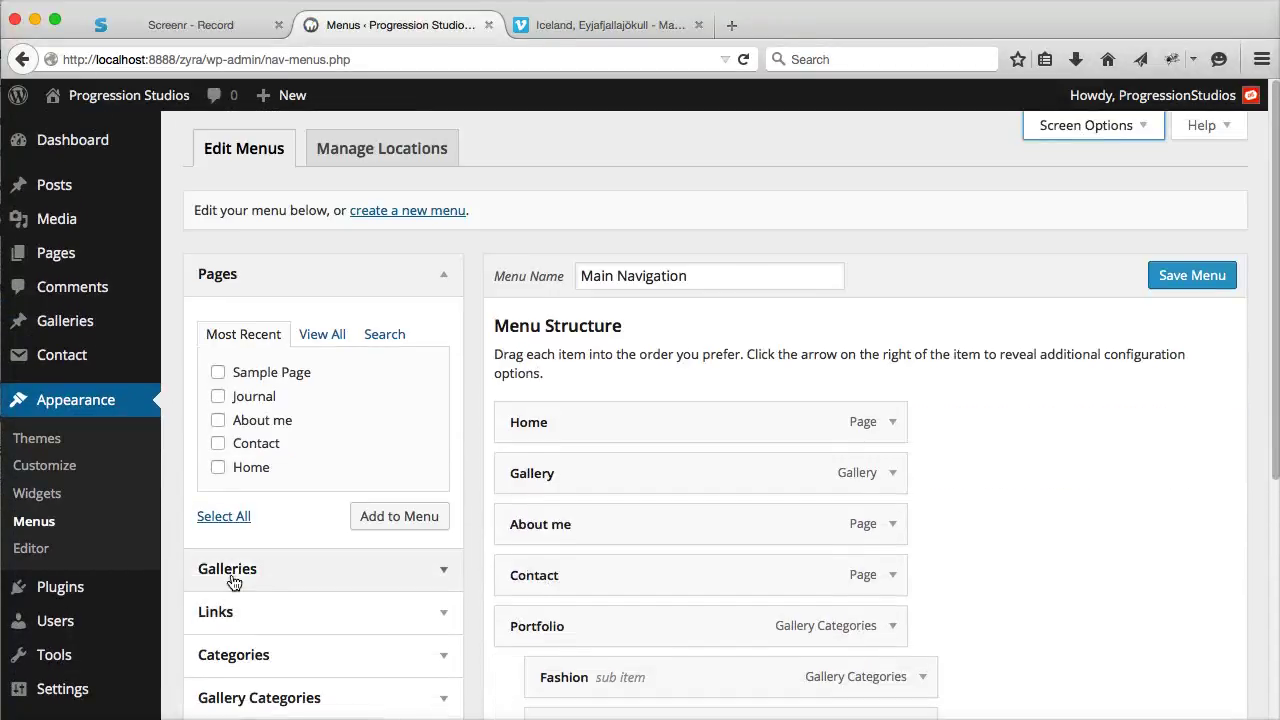
pyautogui.click(290, 570)
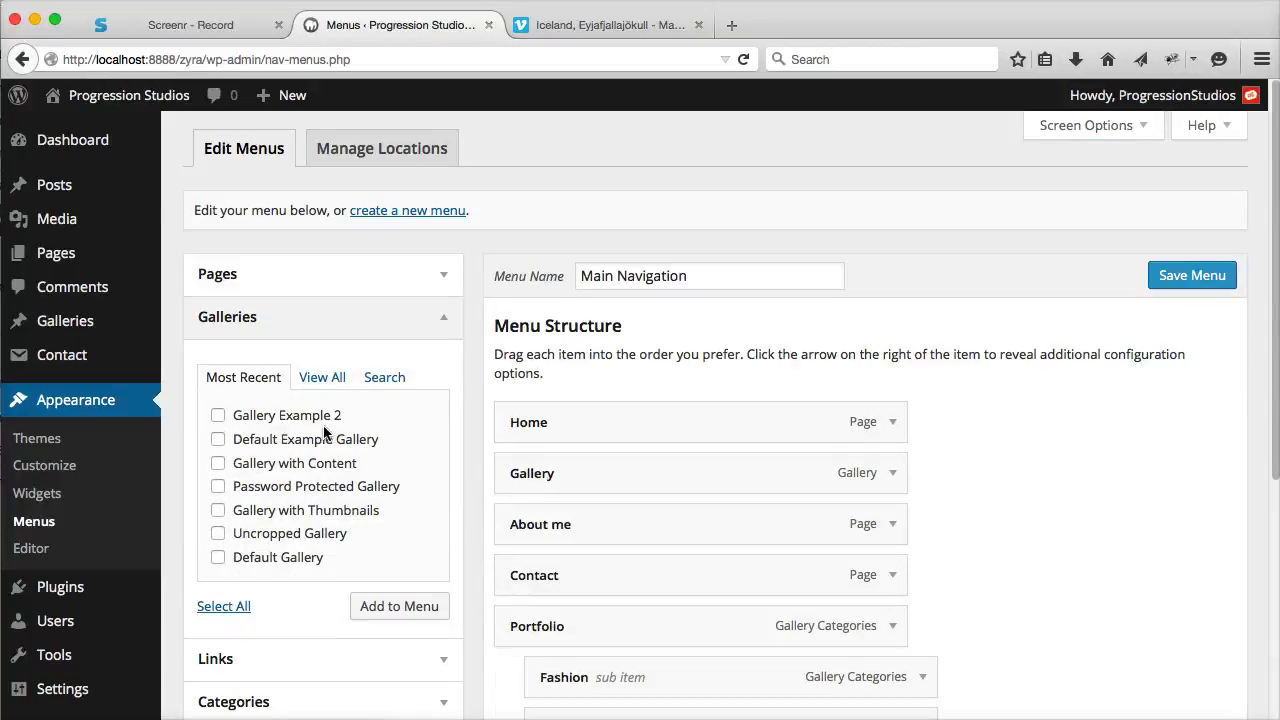
# Create a new gallery post titled "Video Example".
pyautogui.moveTo(80, 330)
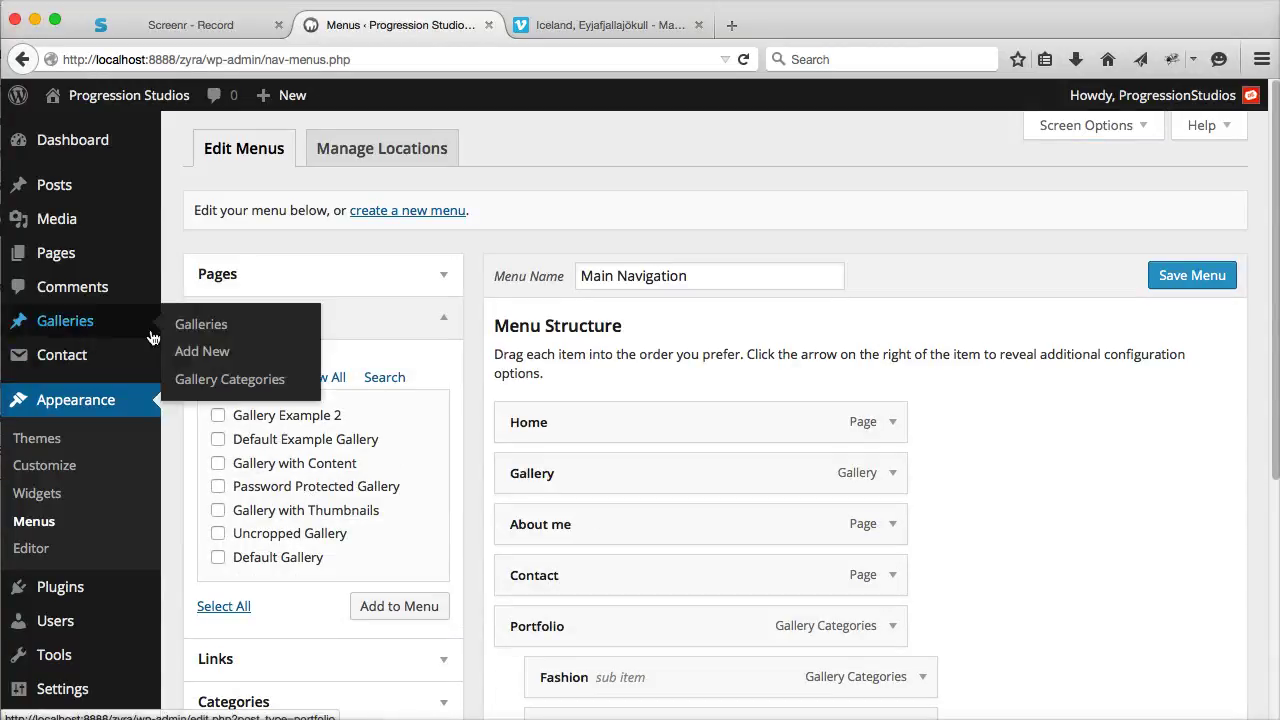
pyautogui.click(220, 358)
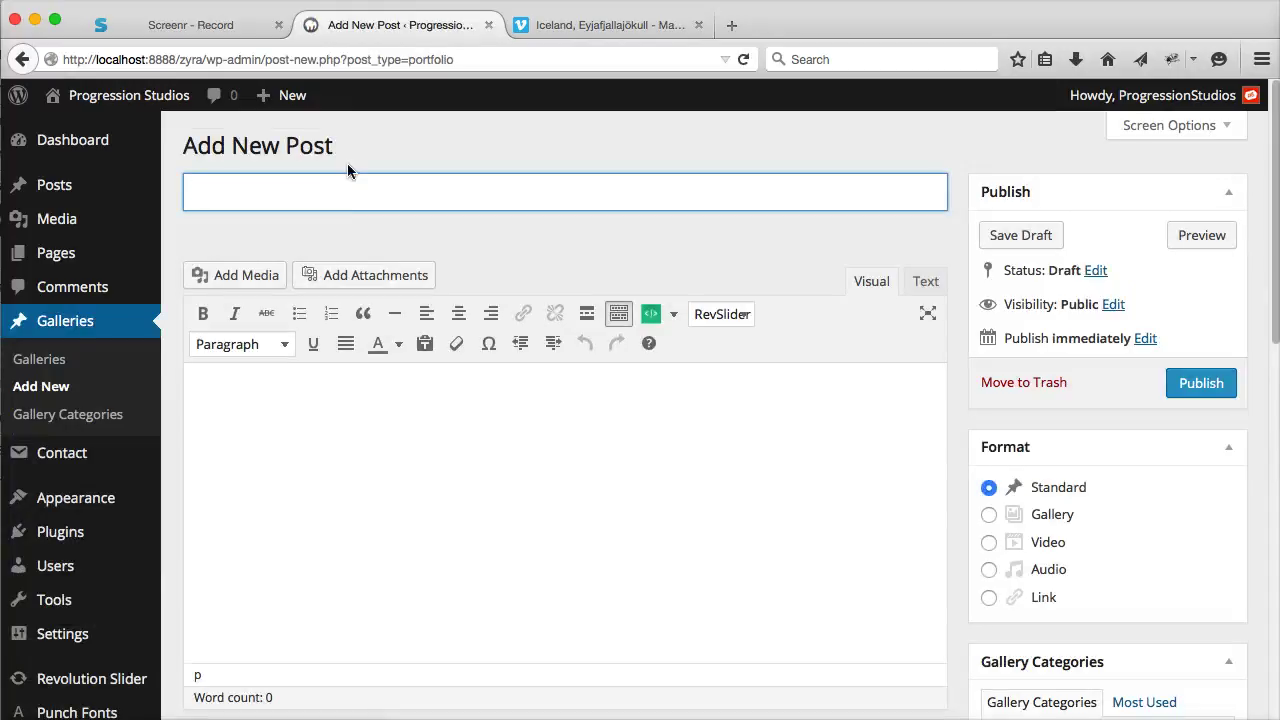
pyautogui.write('Video Example')
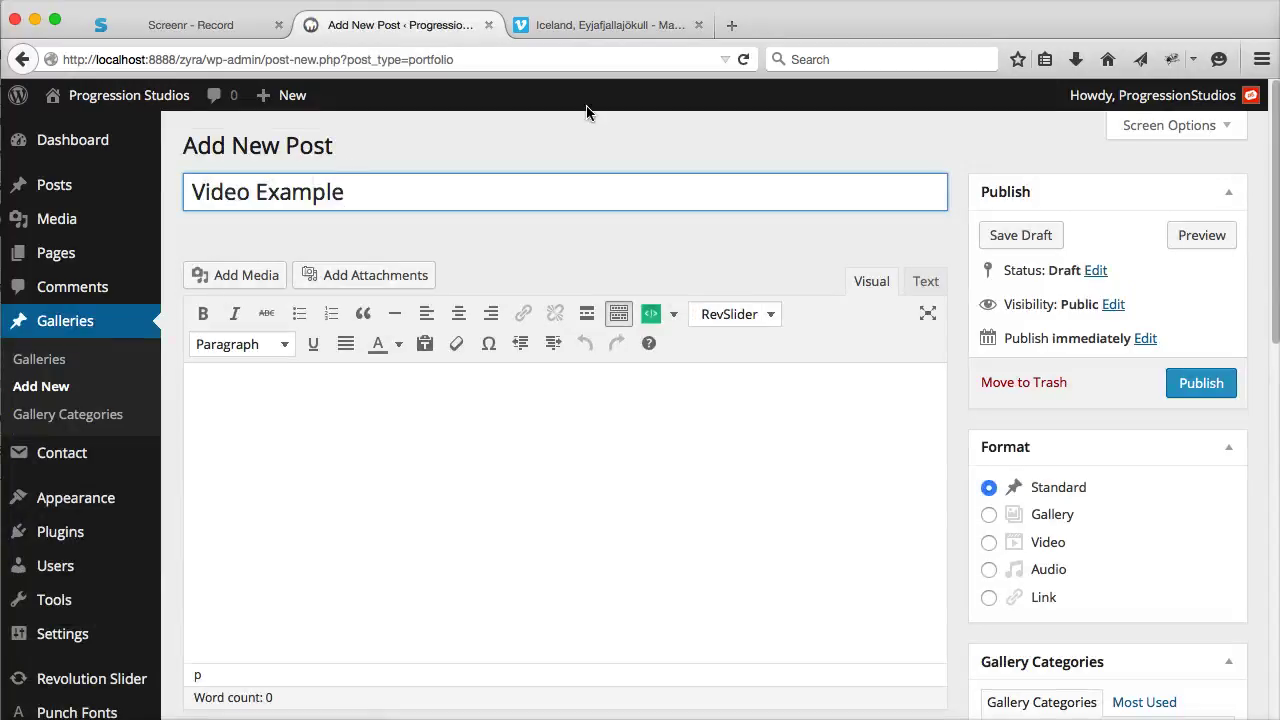
pyautogui.click(597, 27)
pyautogui.click(262, 59)
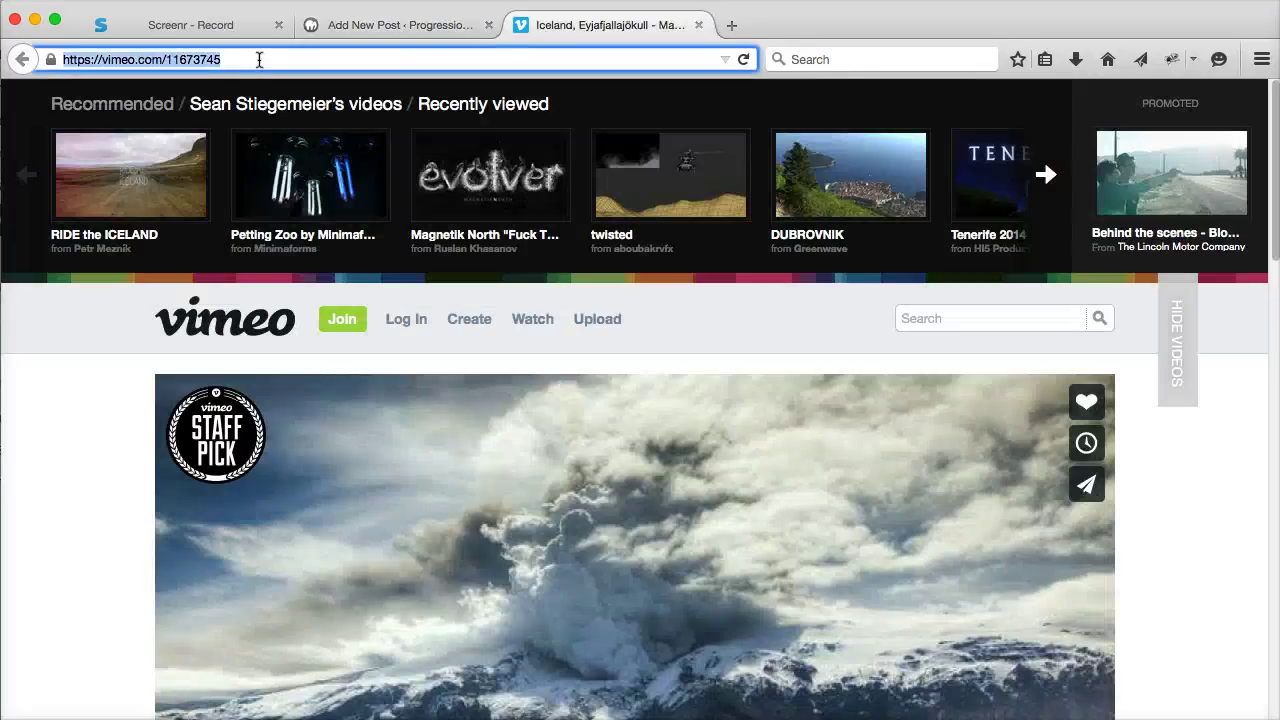
pyautogui.rightClick(154, 59)
pyautogui.click(196, 121)
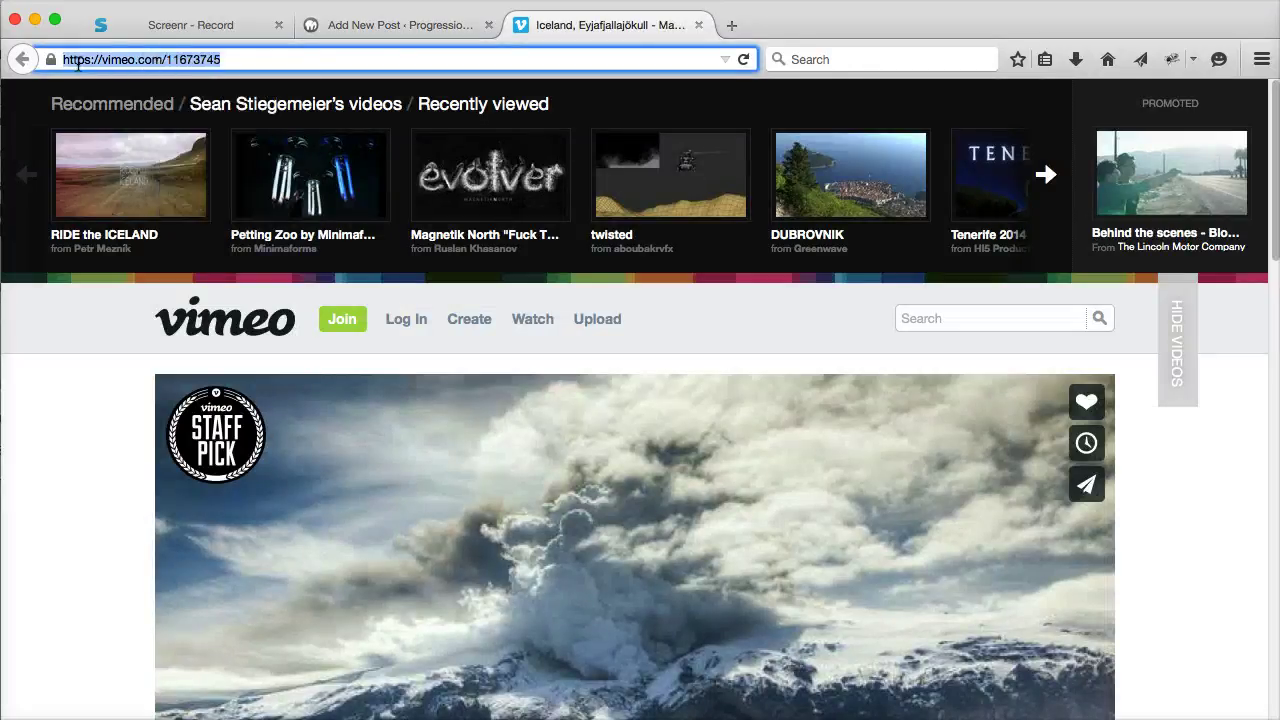
pyautogui.click(386, 26)
pyautogui.scroll(-5, 398, 323)
pyautogui.click(271, 435)
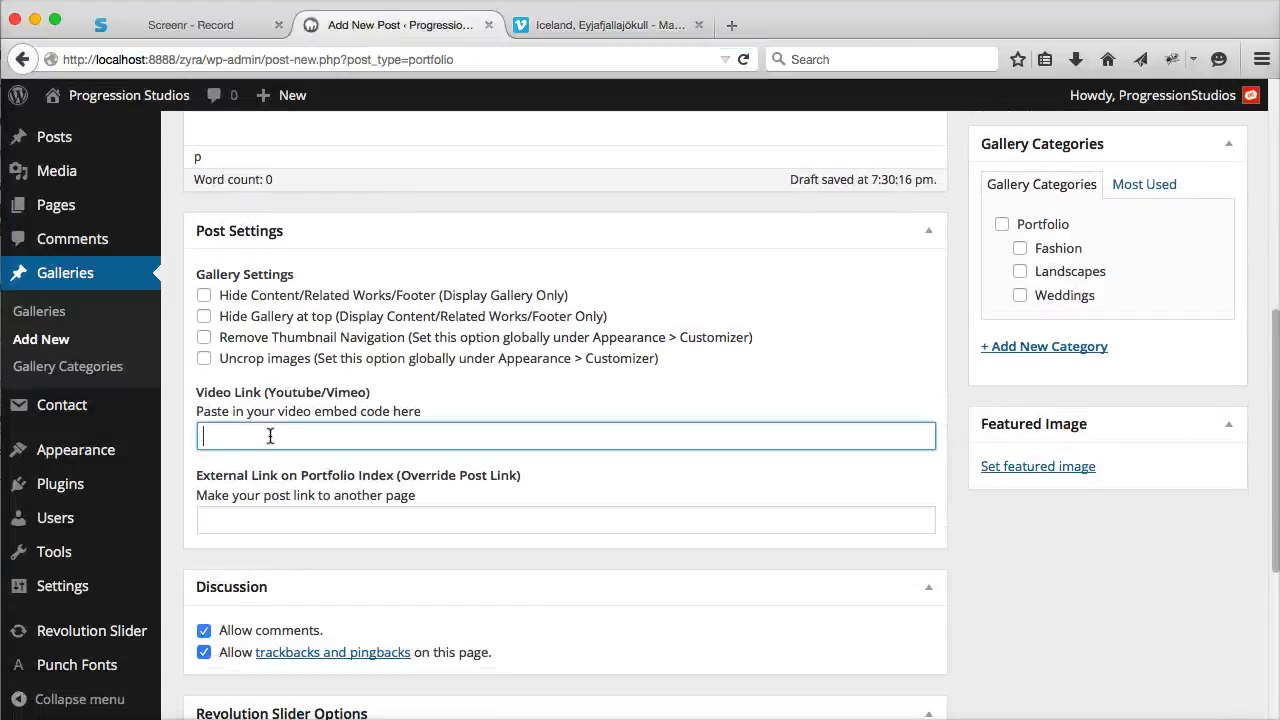
pyautogui.rightClick(271, 435)
pyautogui.click(337, 517)
# Publish the Video Example post and view it on the live site in a separate tab.
pyautogui.scroll(5, 400, 495)
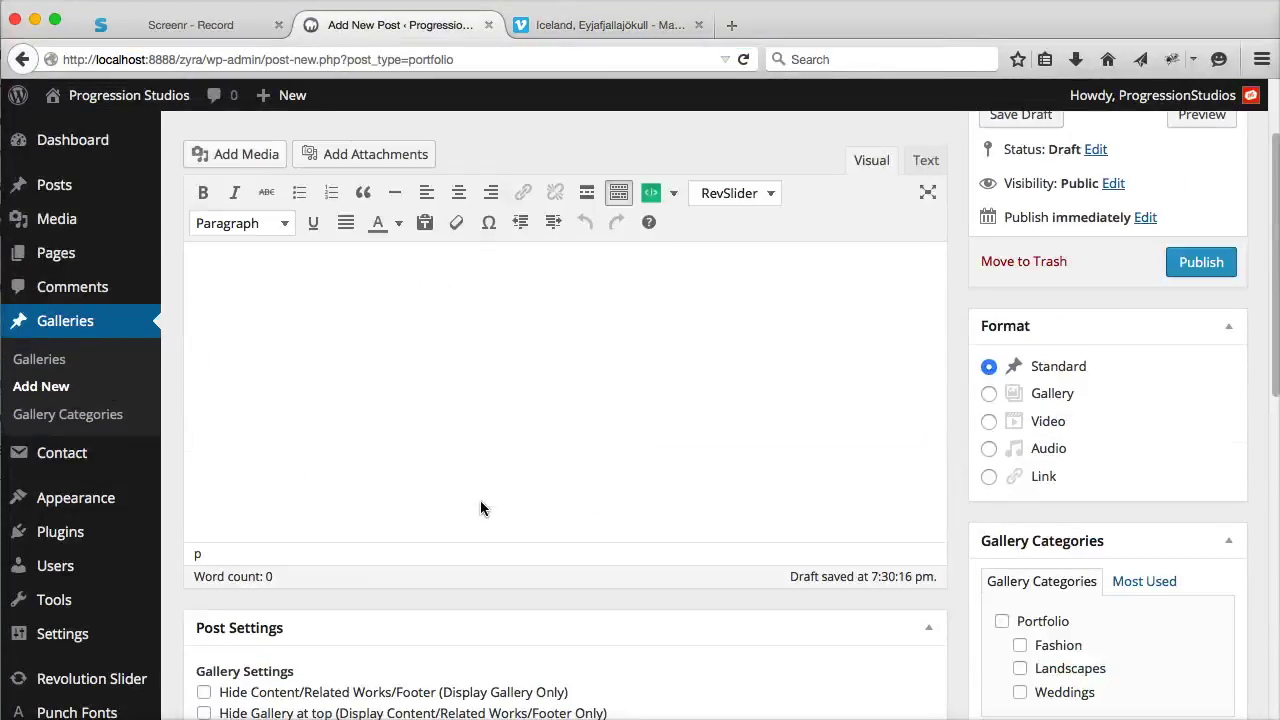
pyautogui.click(1190, 267)
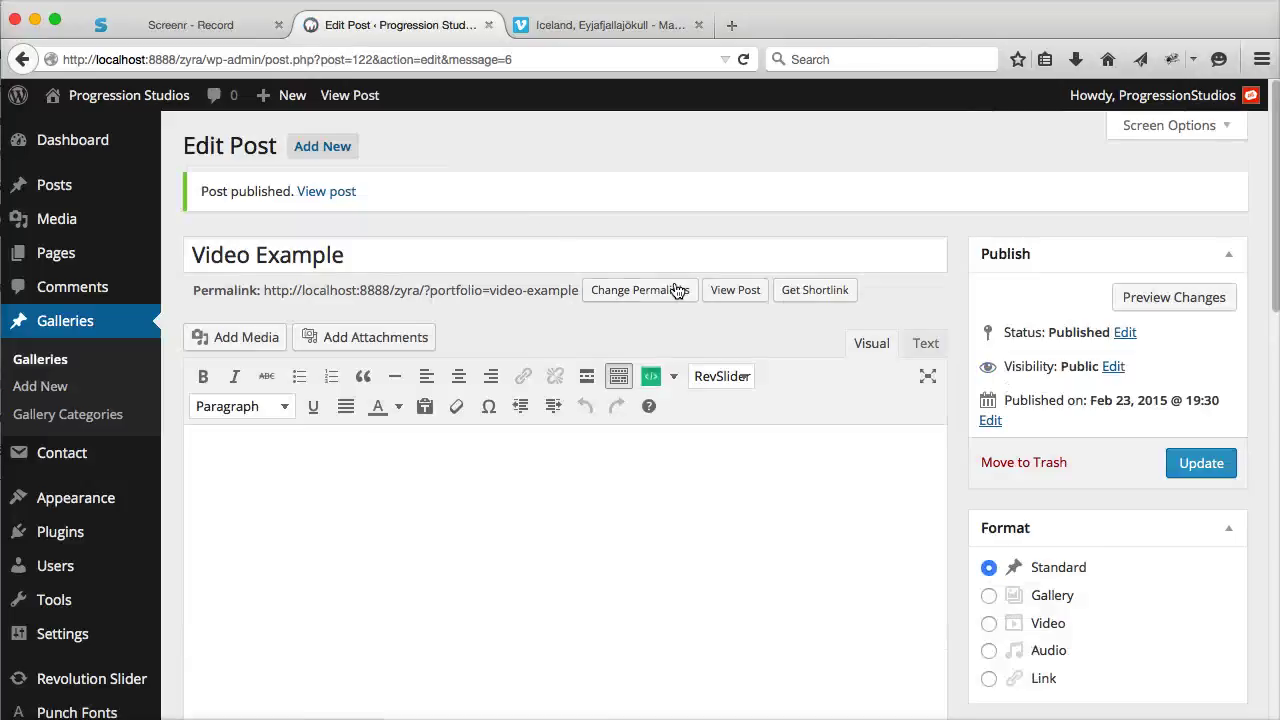
pyautogui.rightClick(740, 290)
pyautogui.click(752, 298)
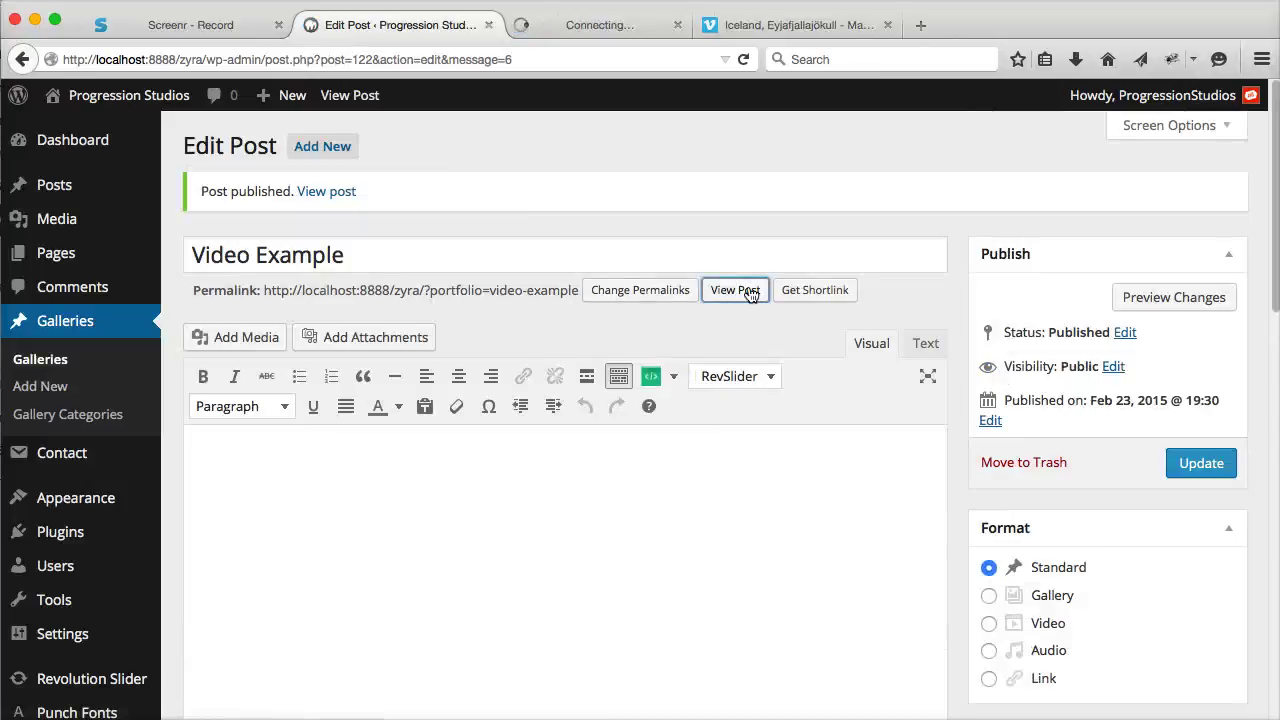
pyautogui.click(586, 23)
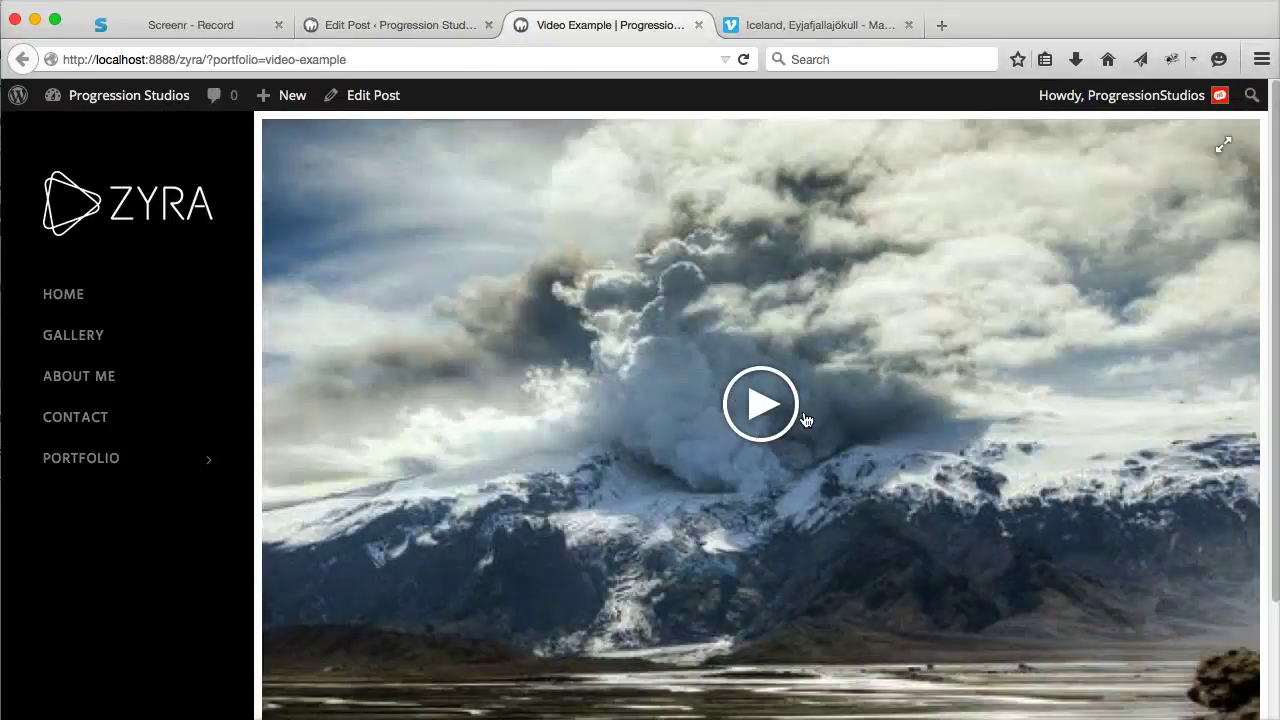
# Assign the Fashion gallery category to the Video Example post and update it.
pyautogui.click(400, 25)
pyautogui.scroll(-10, 700, 449)
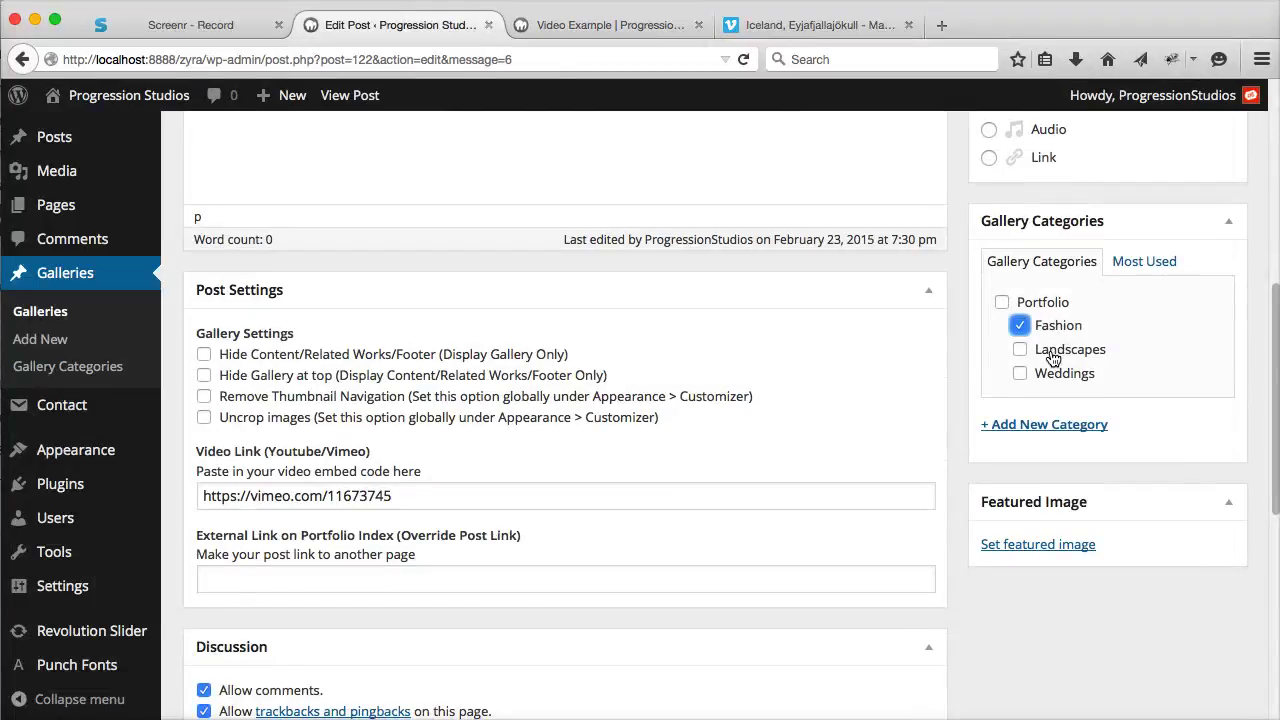
pyautogui.scroll(8, 1060, 340)
pyautogui.click(1200, 204)
# View the refreshed Fashion category page on the live site.
pyautogui.click(660, 27)
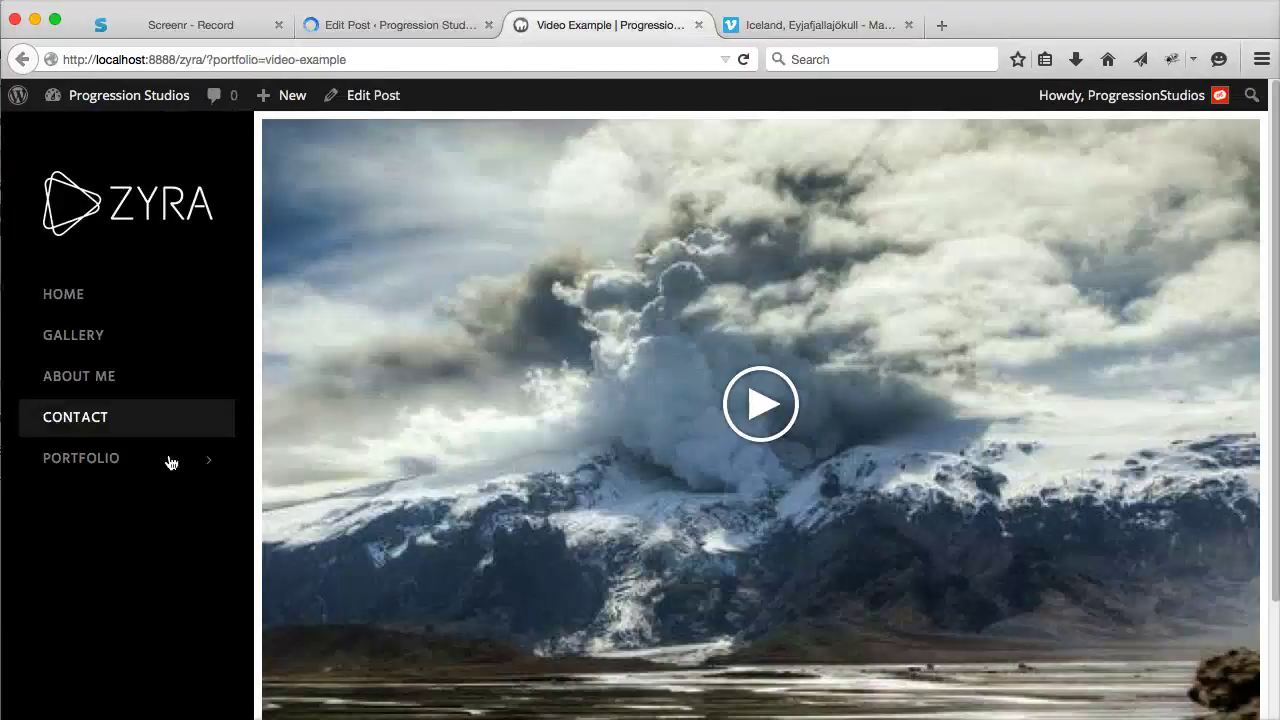
pyautogui.moveTo(250, 465)
pyautogui.press('super+r')
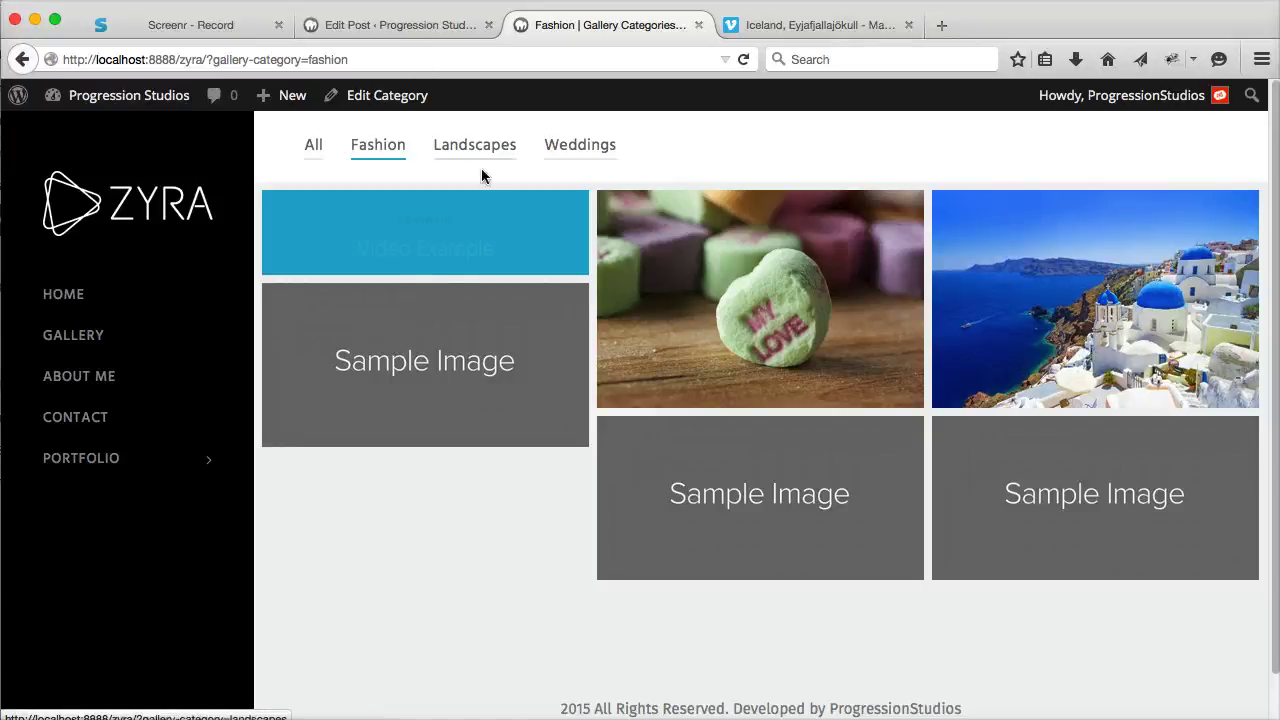
# Check the Video Example post's featured image setting and open the post from the live Fashion category page.
pyautogui.click(417, 41)
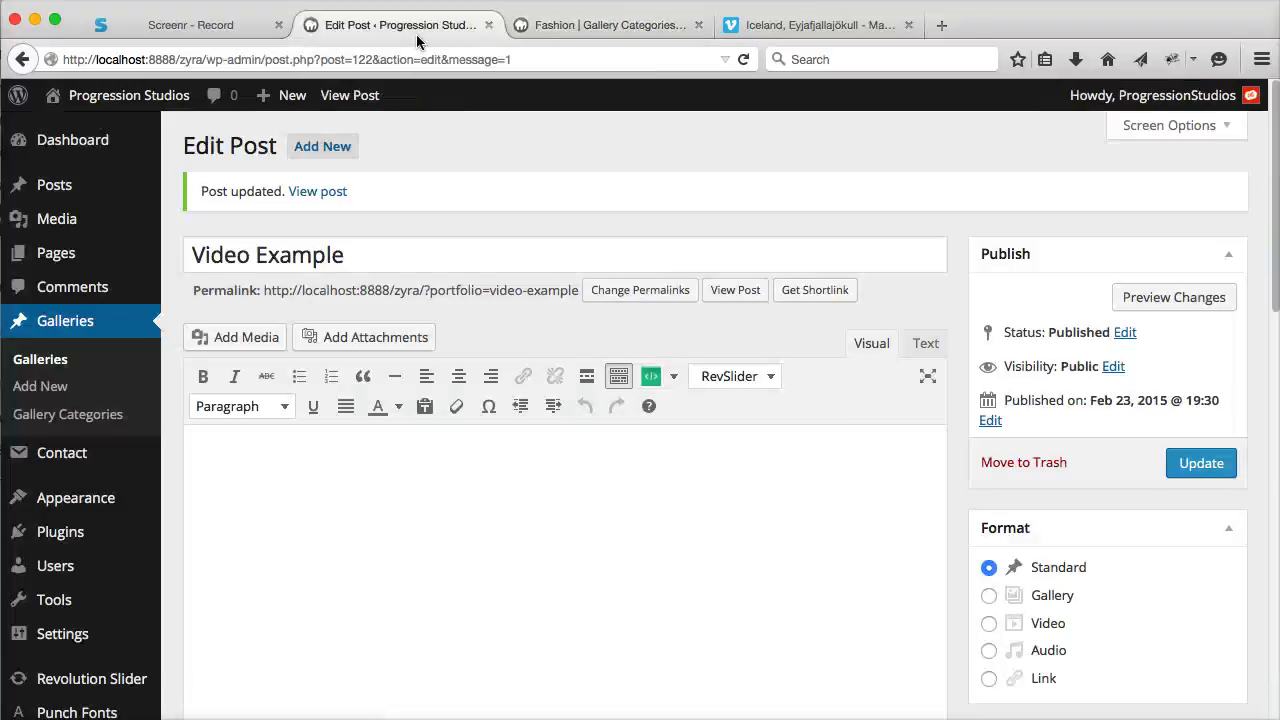
pyautogui.scroll(-10, 737, 583)
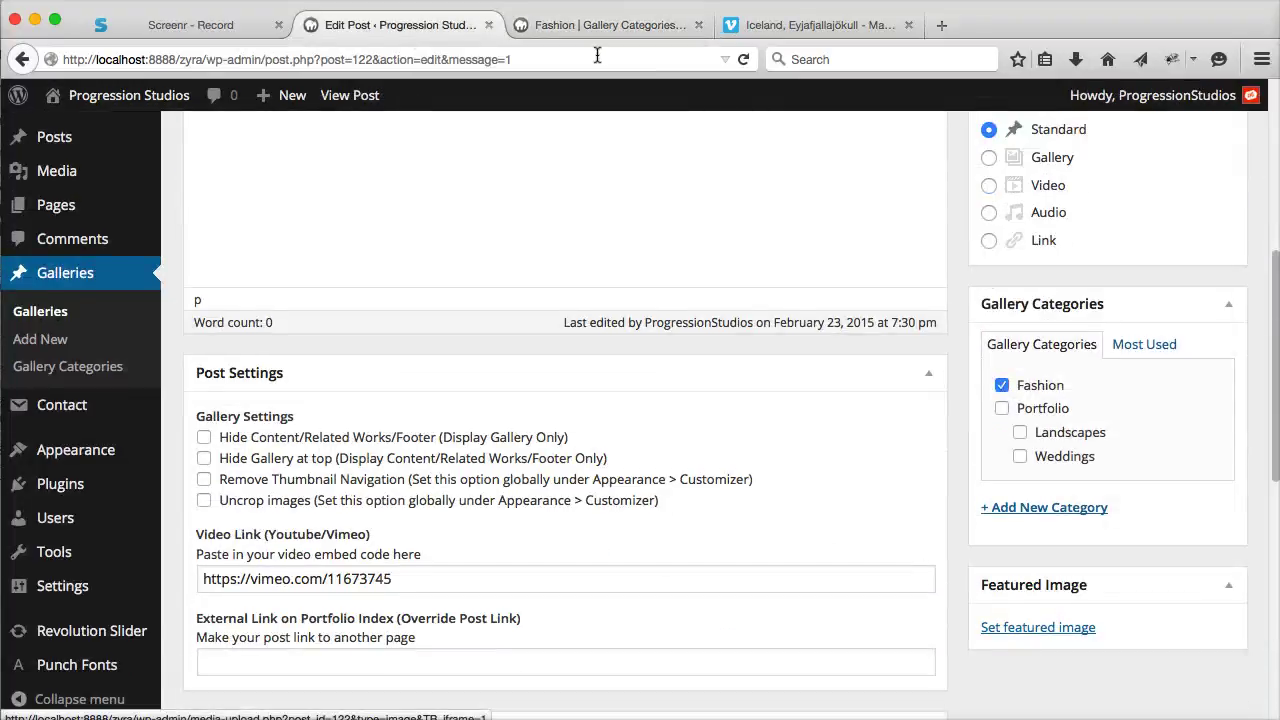
pyautogui.click(600, 25)
pyautogui.click(355, 228)
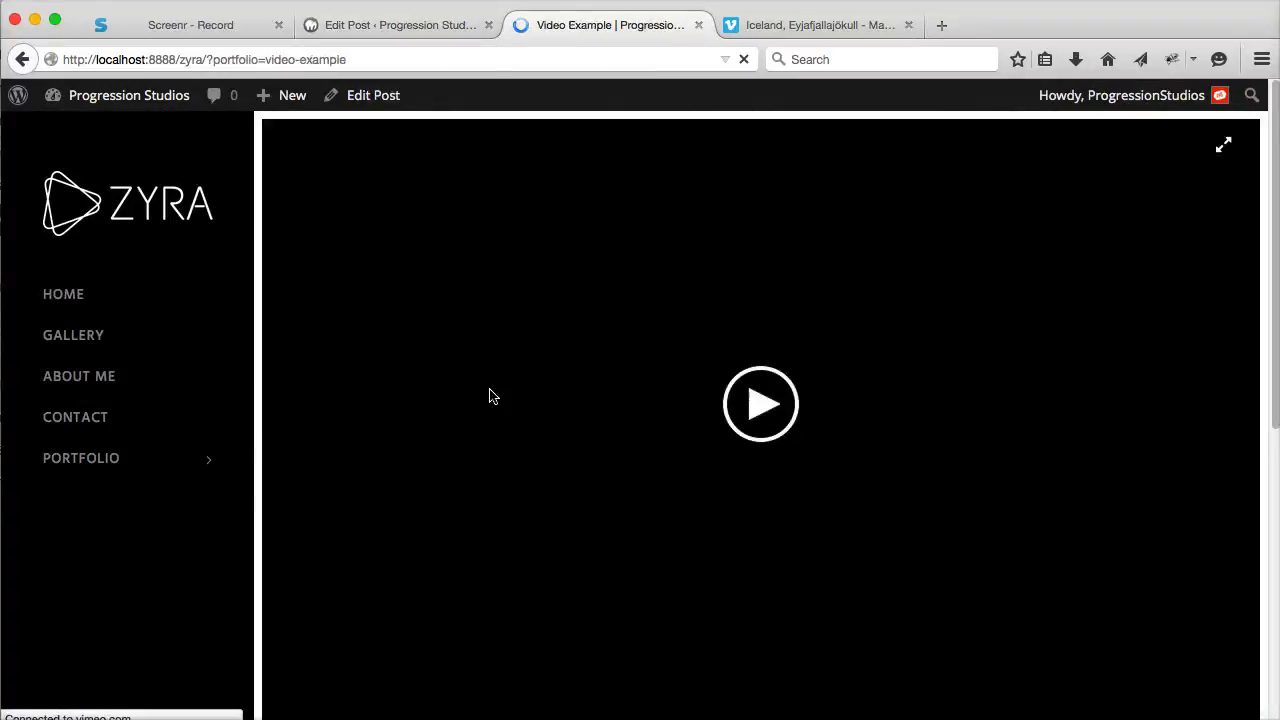